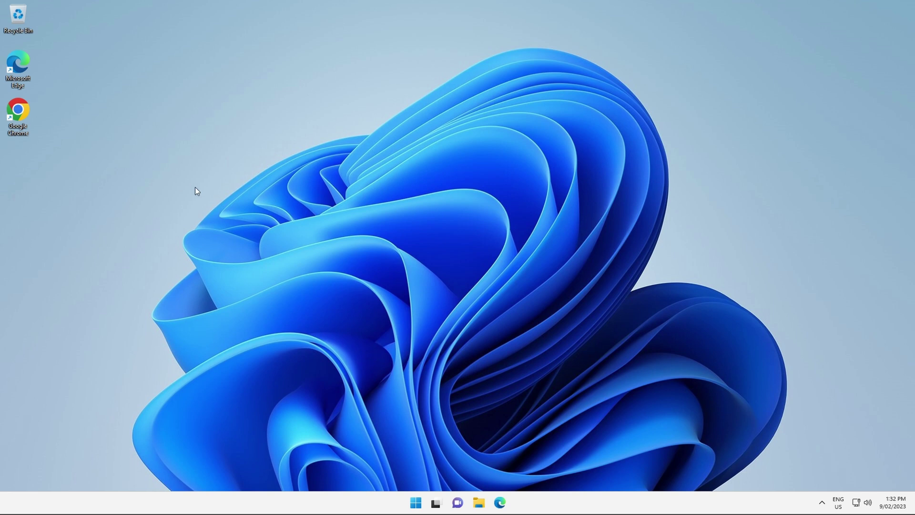
- Launch Chrome from the desktop and show the LastPass extension's vault panel
double_click(19, 117)
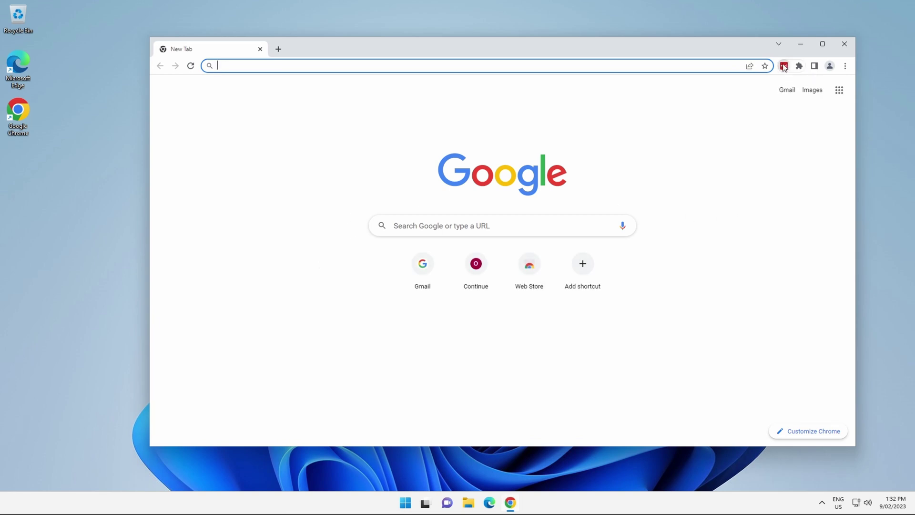
click(783, 66)
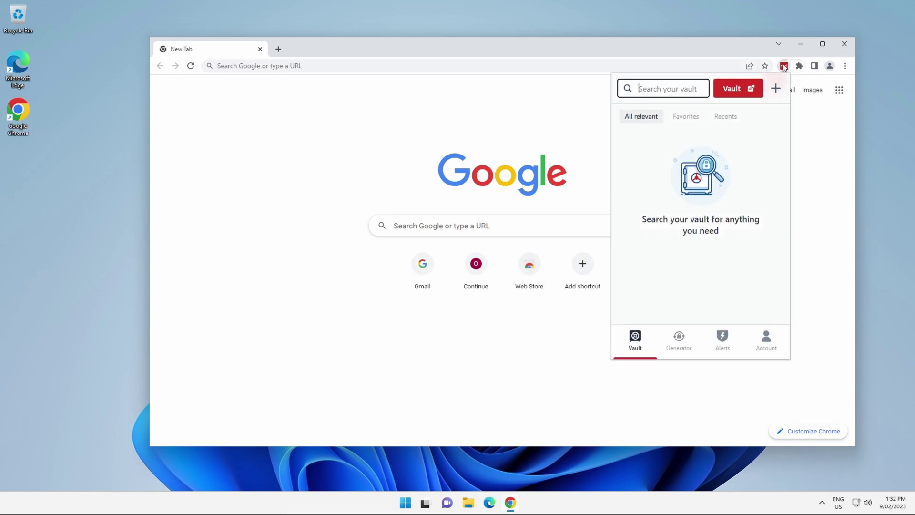
- Open the full LastPass vault with its Google and Outlook logins in its own tab
click(733, 90)
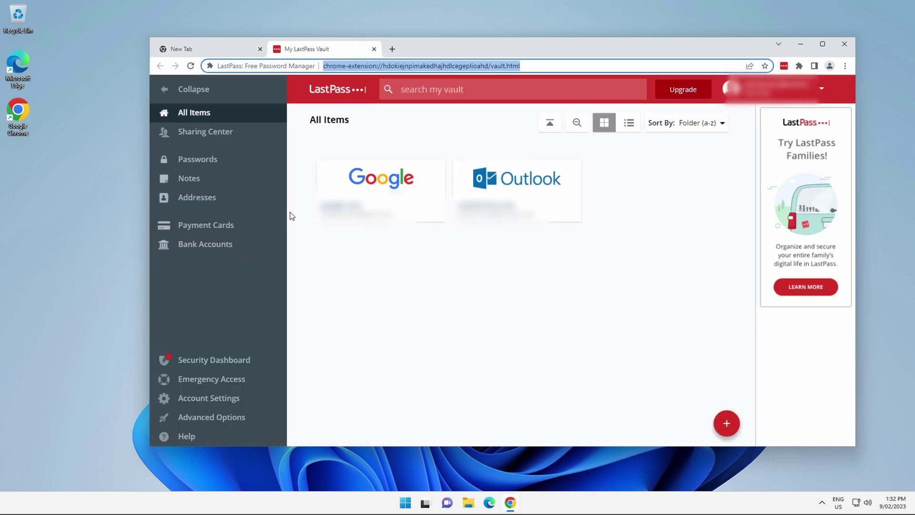
mouse_move(519, 187)
- Search Google for 'bitwarden' in a new tab and open the official bitwarden.com site
click(392, 49)
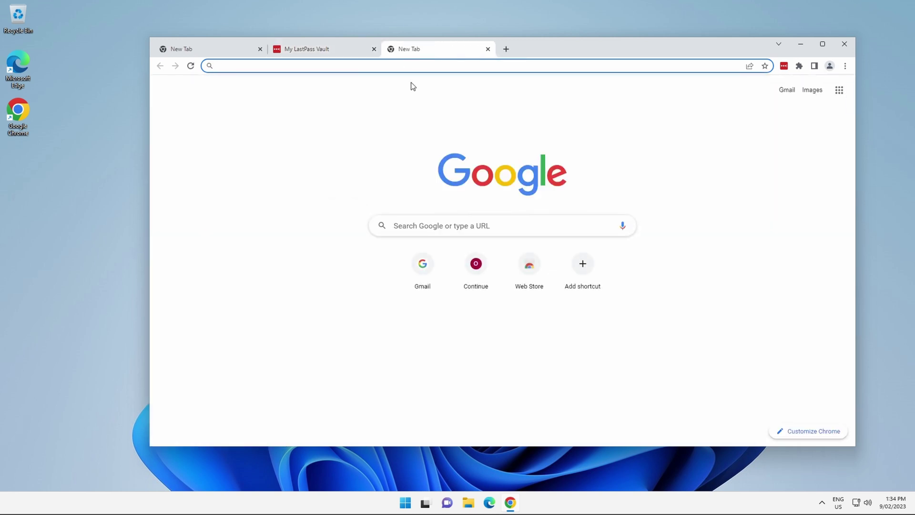
text(bi)
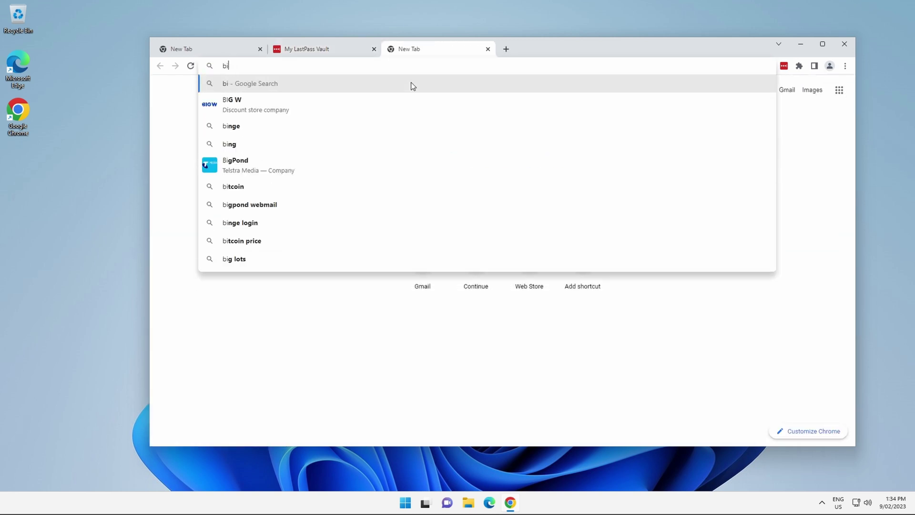
text(tward)
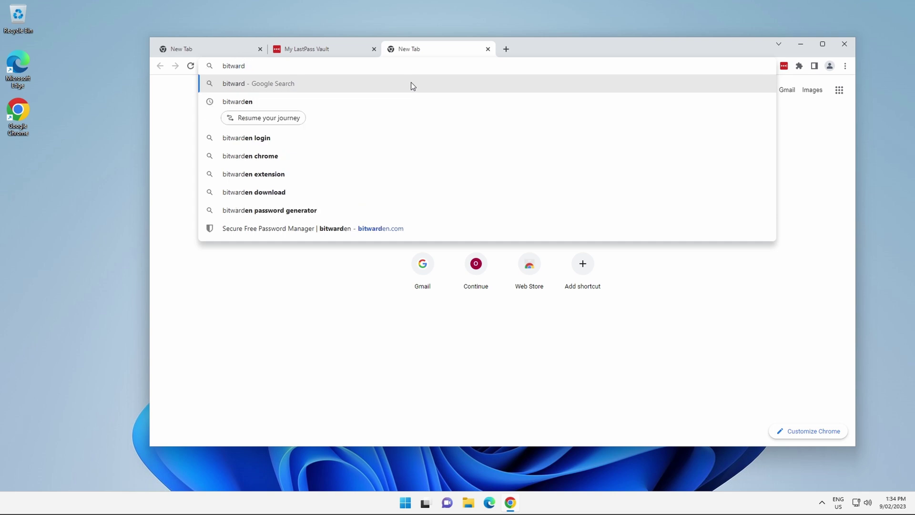
text(en)
key(Return)
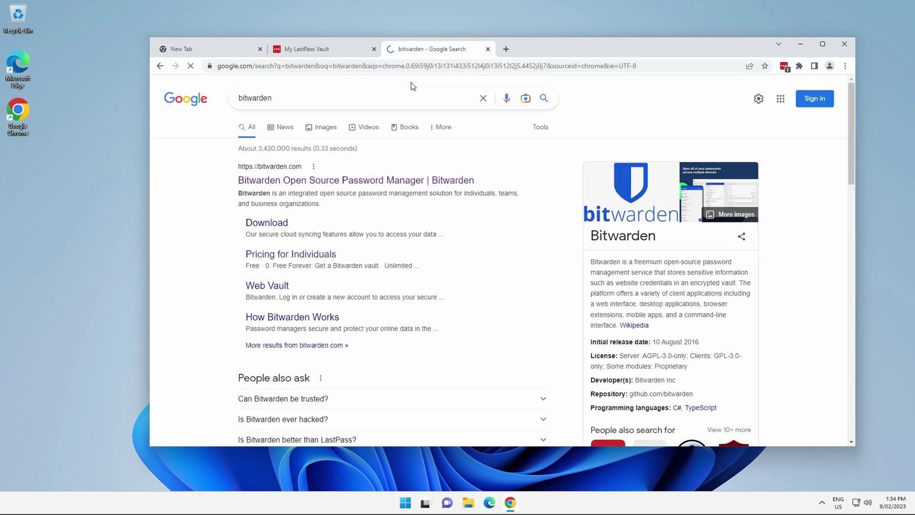
click(286, 181)
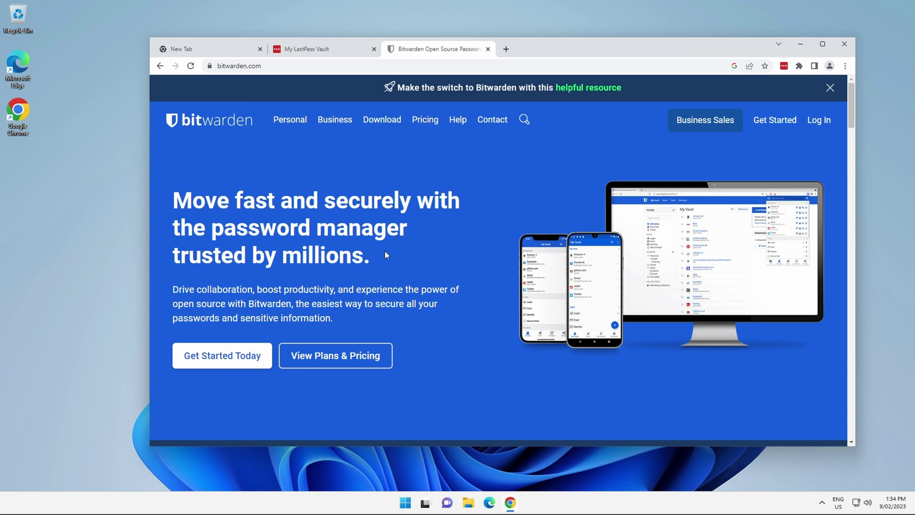
- Install the Bitwarden extension in Chrome from the Downloads page's Chrome Web Store link
click(383, 121)
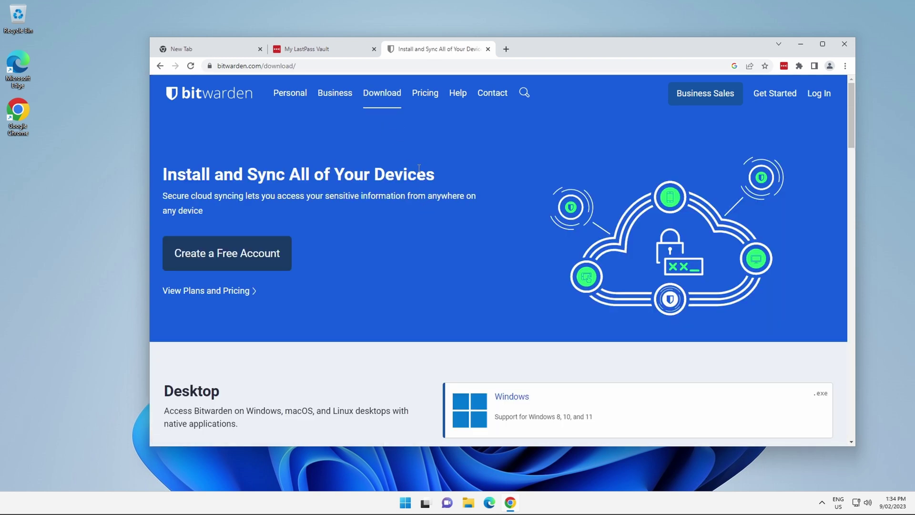
scroll(419, 191, down, 5)
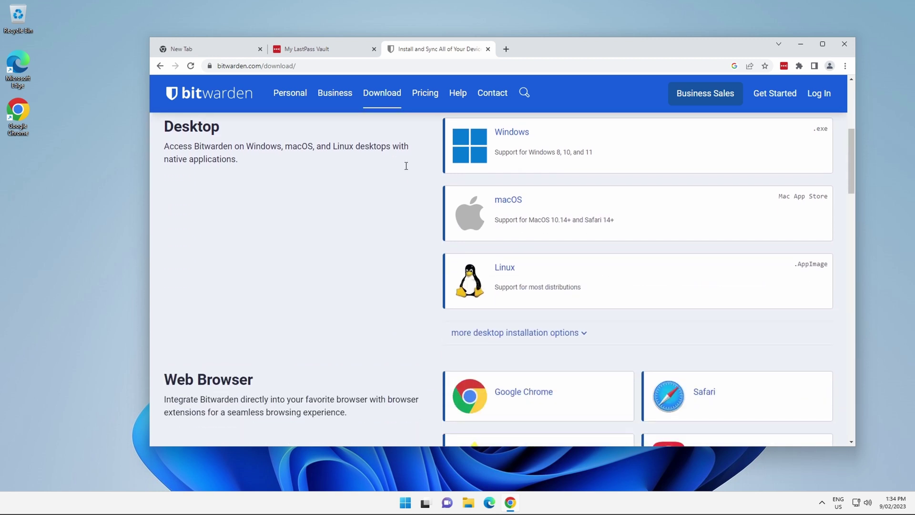
scroll(399, 200, up, 2)
scroll(291, 310, down, 2)
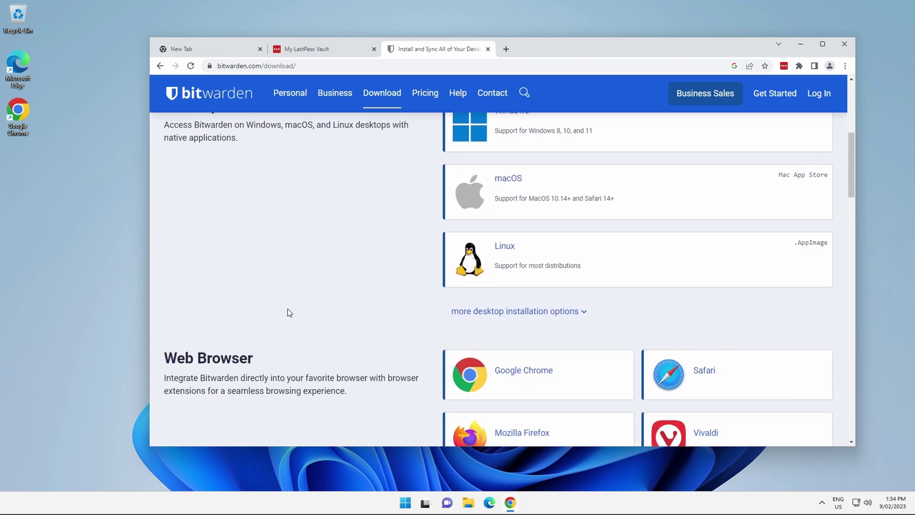
click(530, 375)
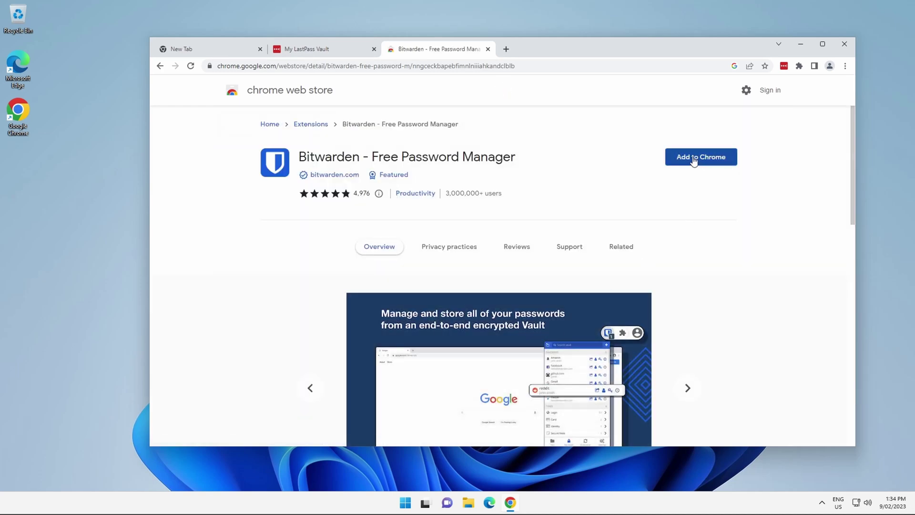
click(692, 159)
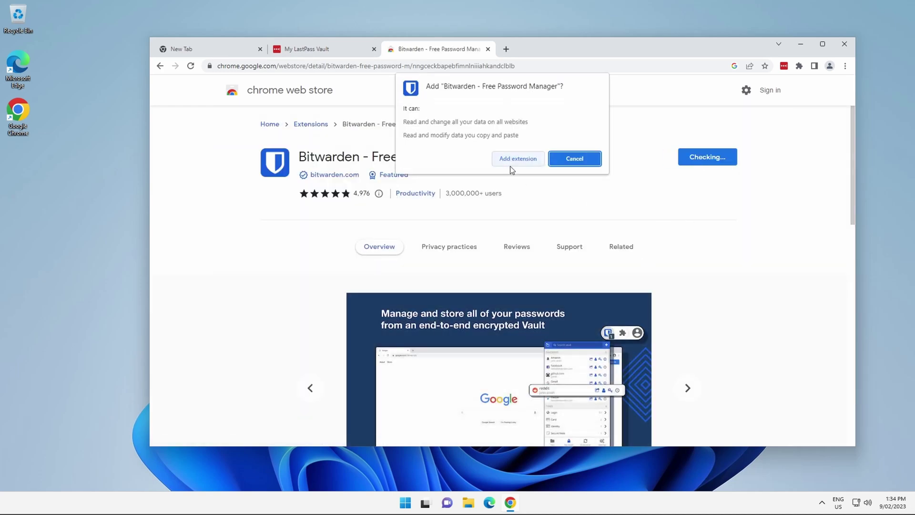
click(517, 160)
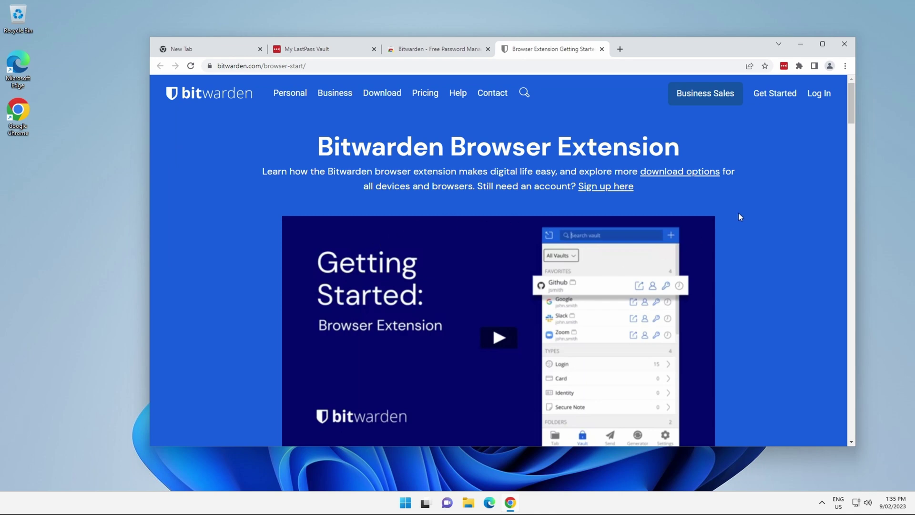
scroll(745, 207, down, 10)
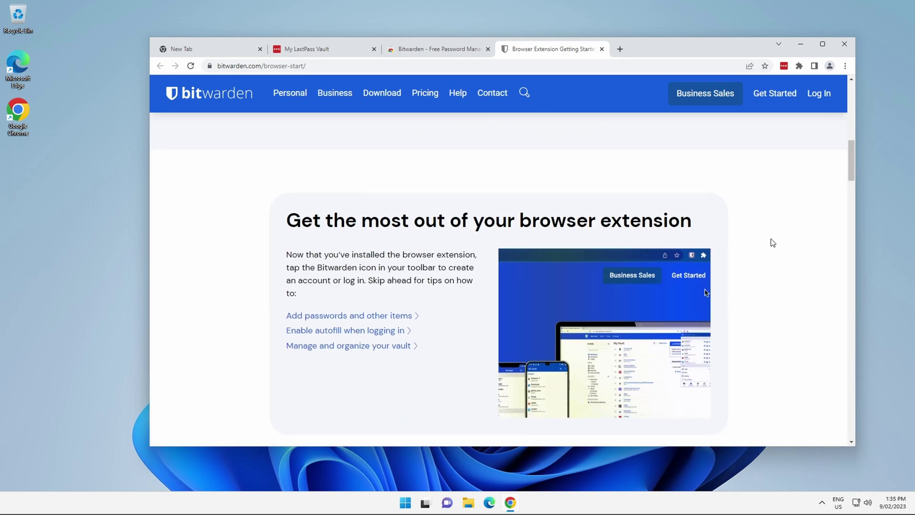
scroll(772, 241, up, 5)
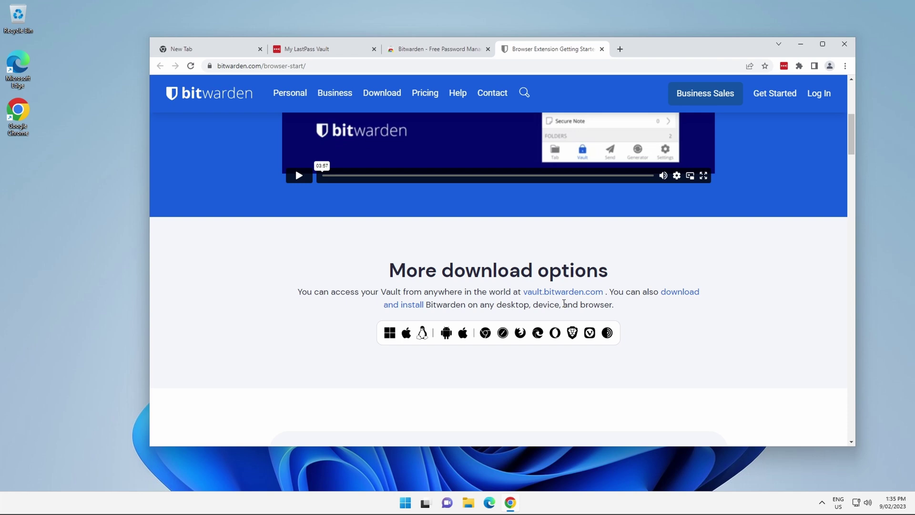
scroll(272, 287, down, 12)
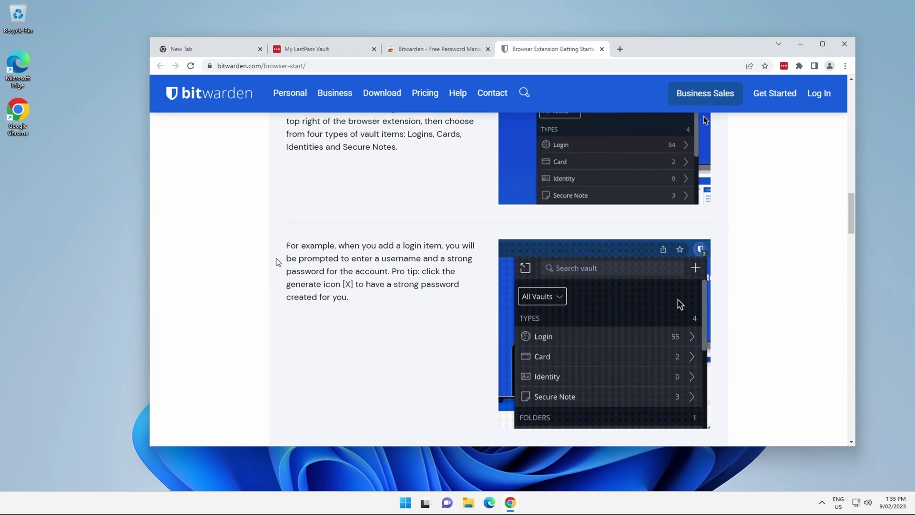
scroll(271, 284, down, 4)
scroll(269, 267, up, 18)
scroll(269, 261, up, 2)
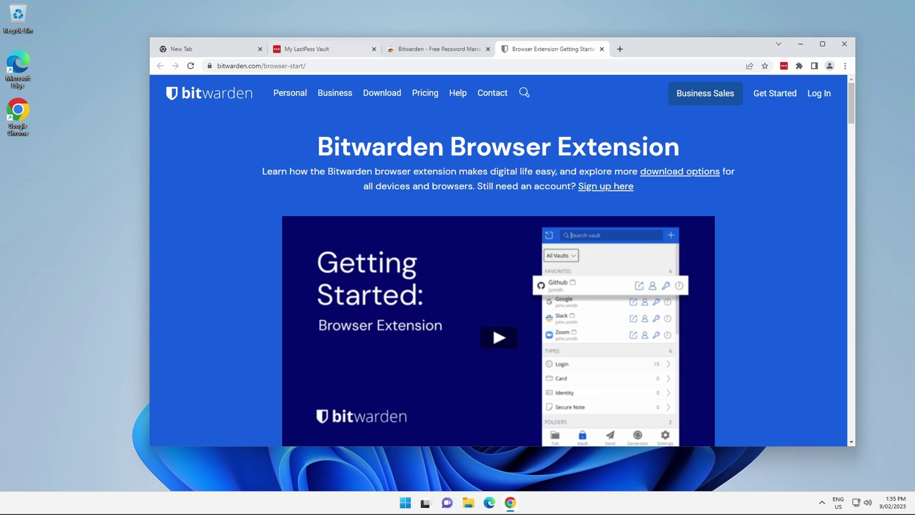
- Export the LastPass vault via Advanced Options, confirming with the master password, to lastpass_export.csv
click(316, 50)
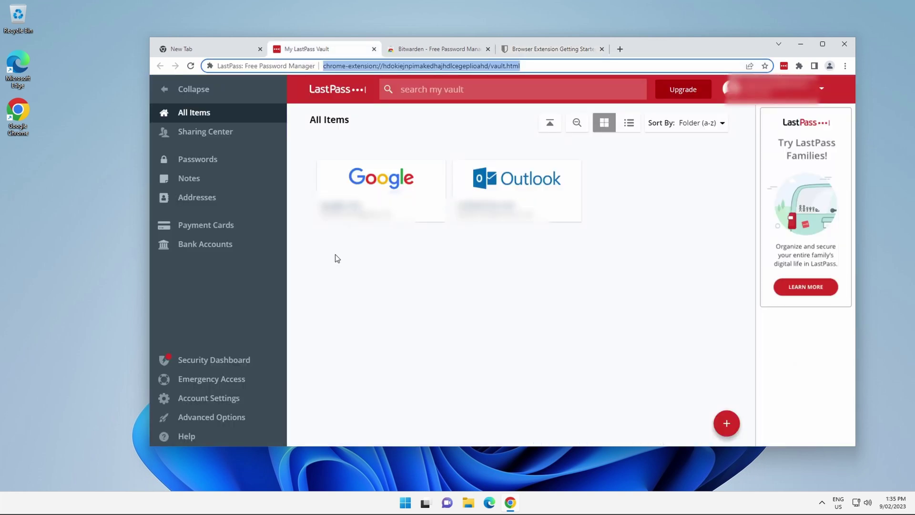
click(212, 417)
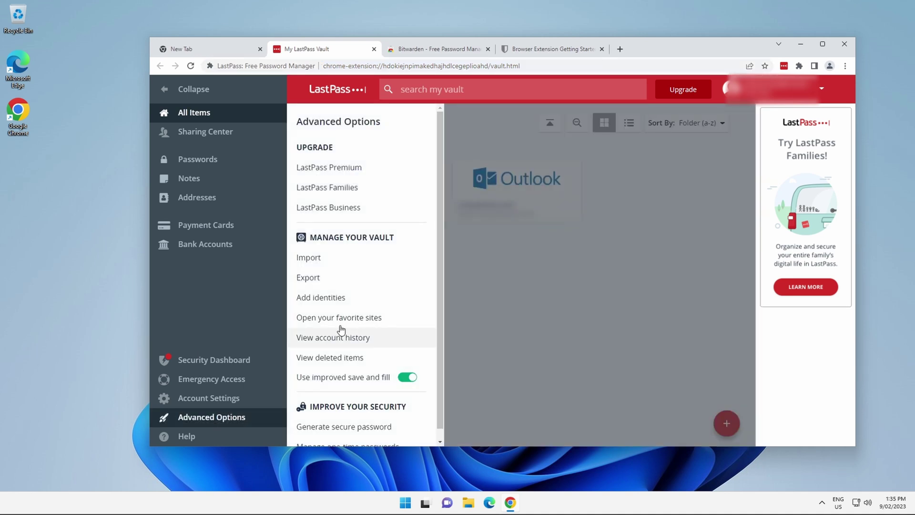
click(319, 279)
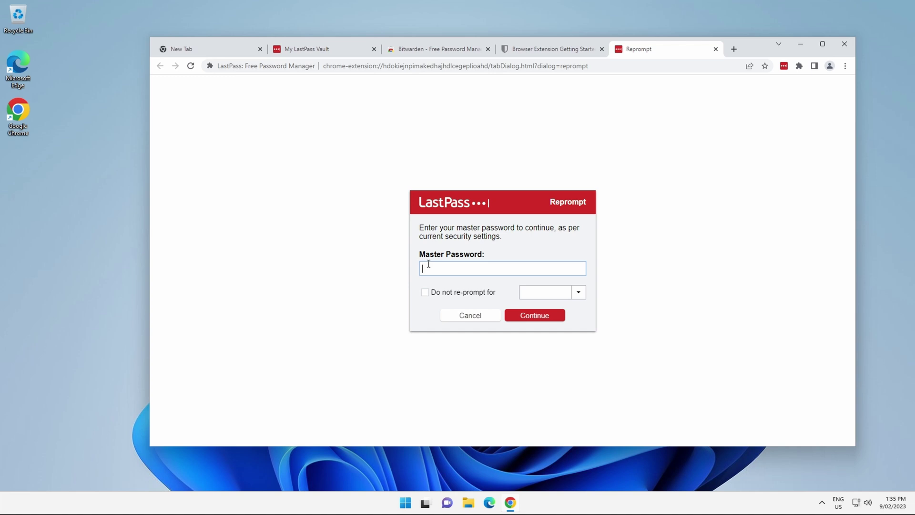
key(ctrl+v)
click(542, 318)
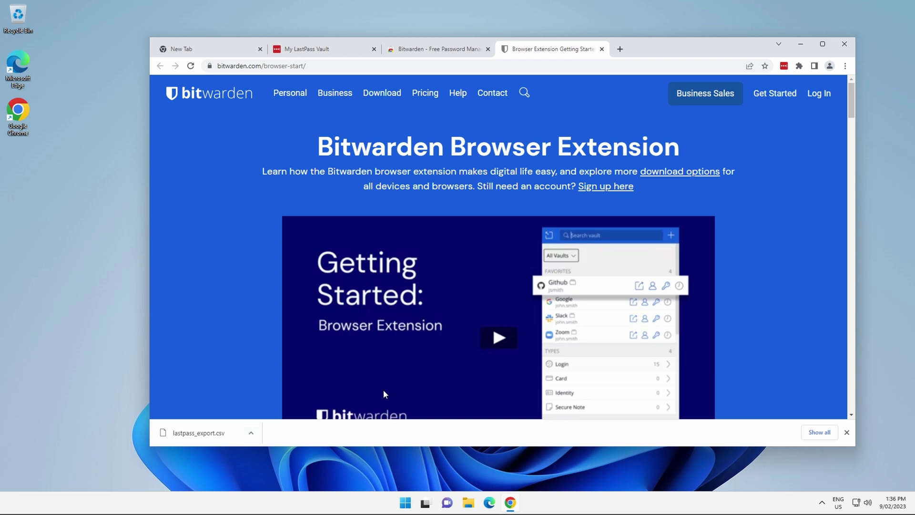
- Launch Notepad from the Windows Start search
click(406, 506)
text(note)
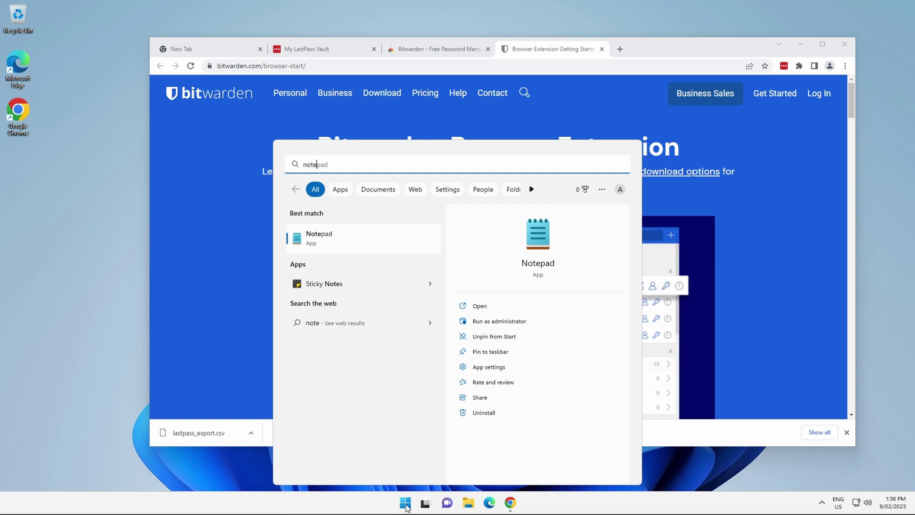
key(Return)
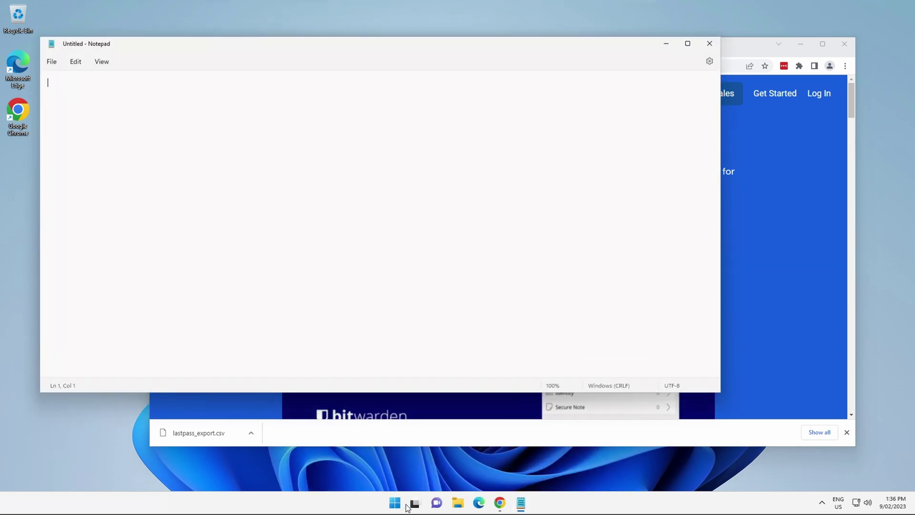
- Save the blank Notepad document to the Desktop as lastpassdata.csv
click(54, 62)
click(76, 141)
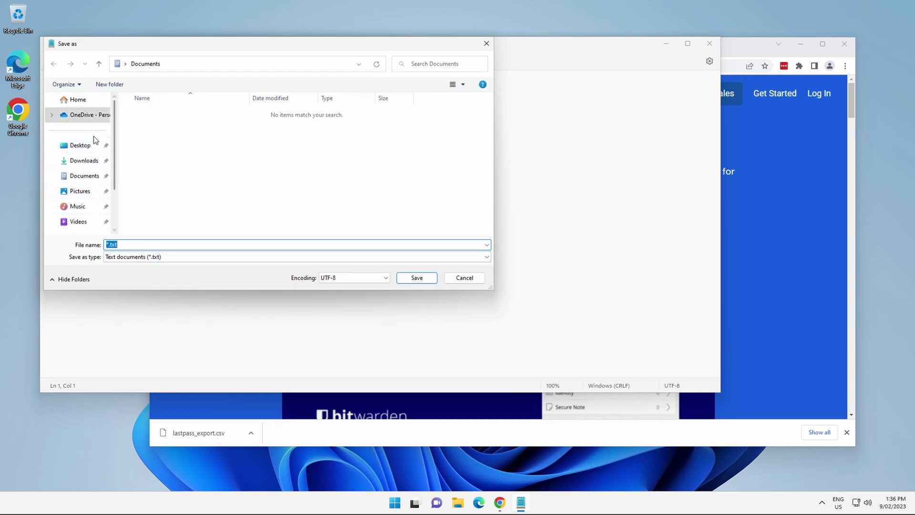
click(64, 143)
click(149, 243)
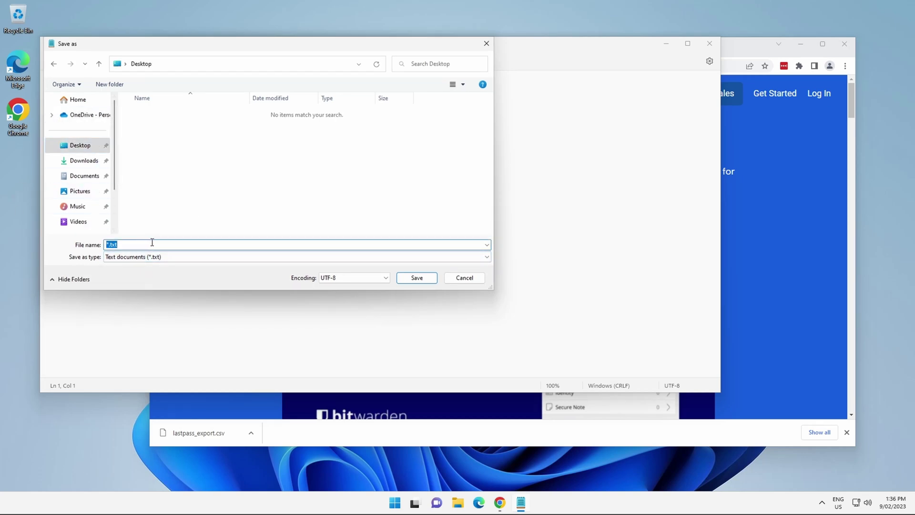
click(151, 243)
key(BackSpace)
key(BackSpace)
key(BackSpace)
text(csv)
key(Delete)
text(lastpassdata)
click(417, 278)
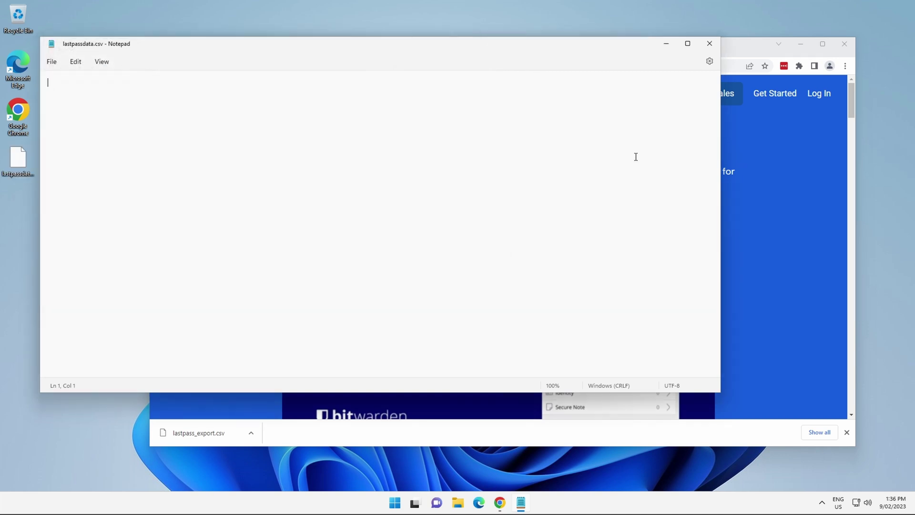
- Close Notepad and delete lastpassdata.csv from the desktop
click(710, 44)
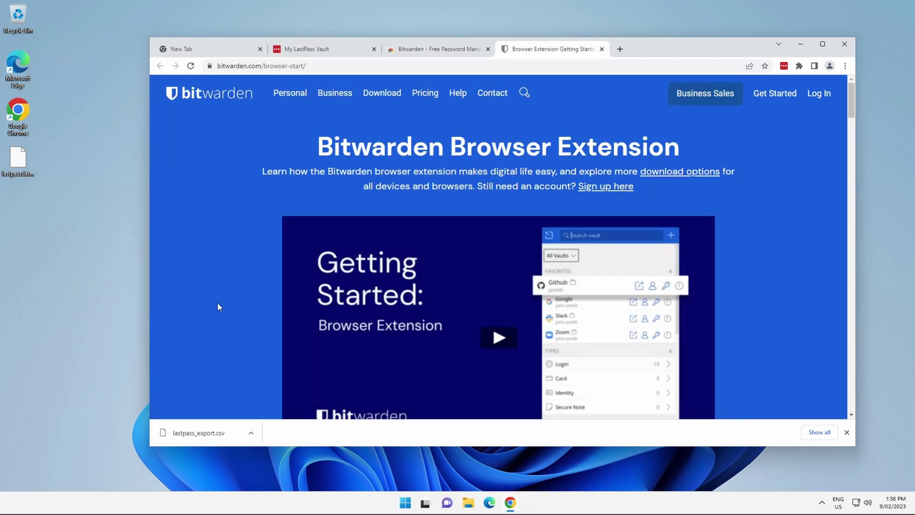
click(20, 174)
key(Delete)
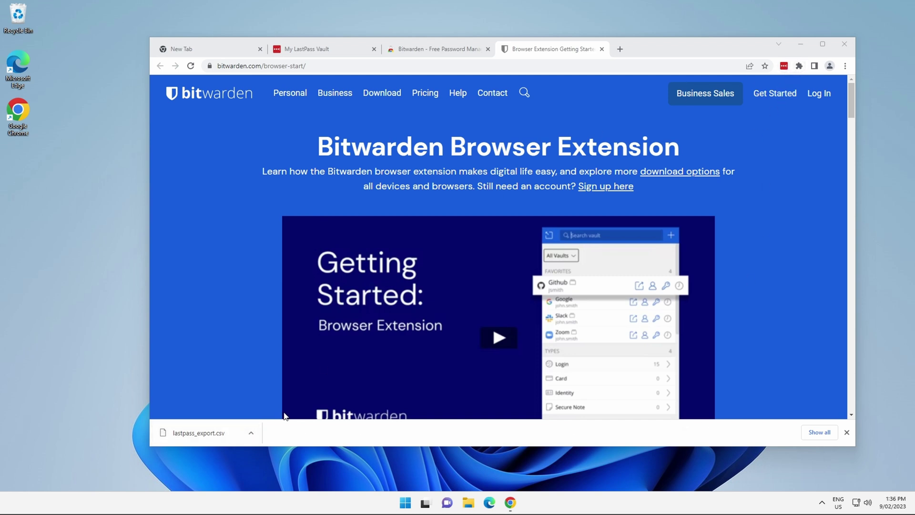
- Show lastpass_export.csv in the Downloads folder, arrange the windows, and restore Chrome
click(251, 432)
click(295, 398)
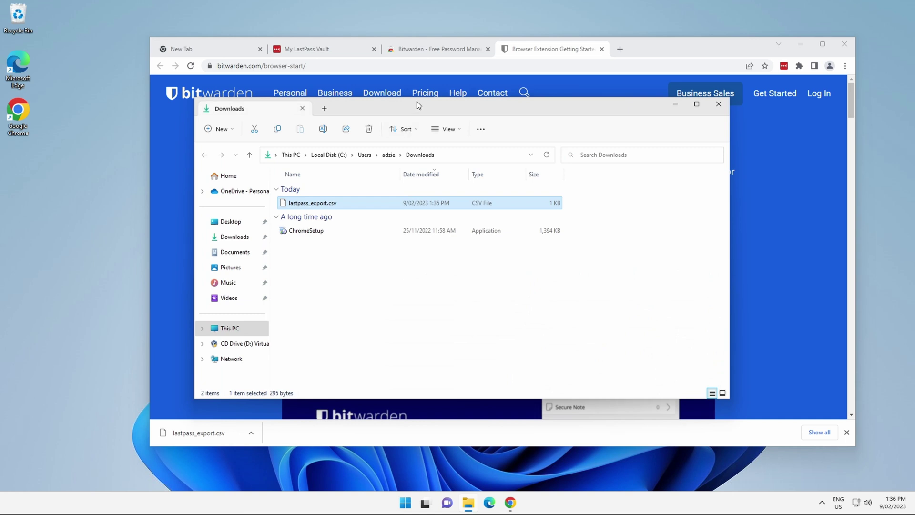
drag(416, 101, 236, 89)
click(801, 44)
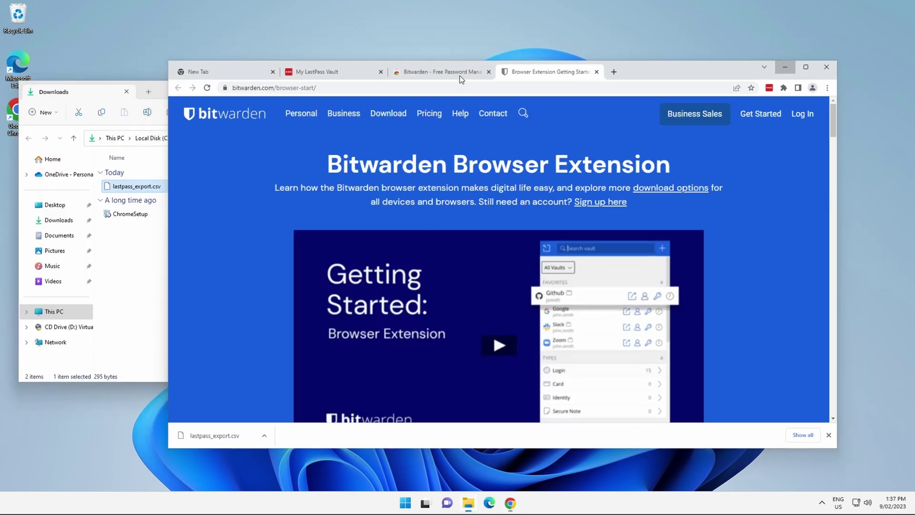
drag(301, 90, 586, 45)
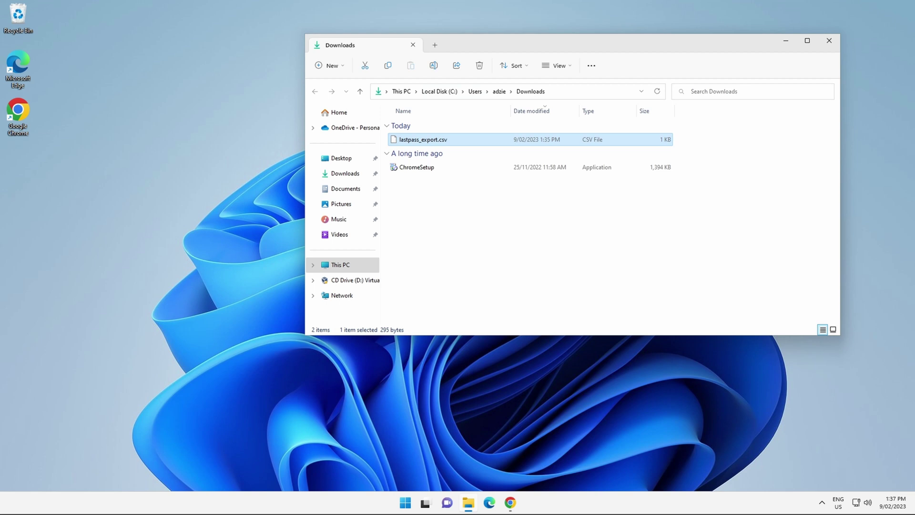
click(510, 502)
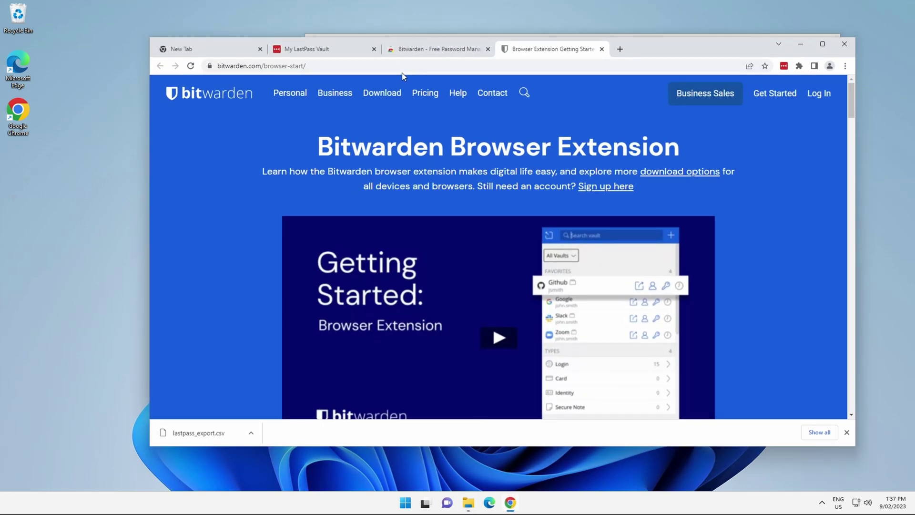
- Open Bitwarden's Create account form and enter the e-mail address and name
click(820, 94)
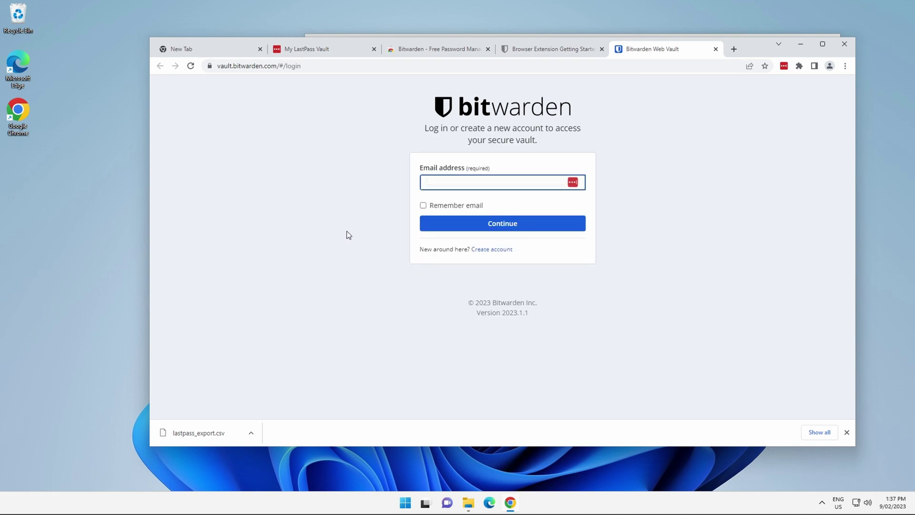
click(557, 344)
click(490, 261)
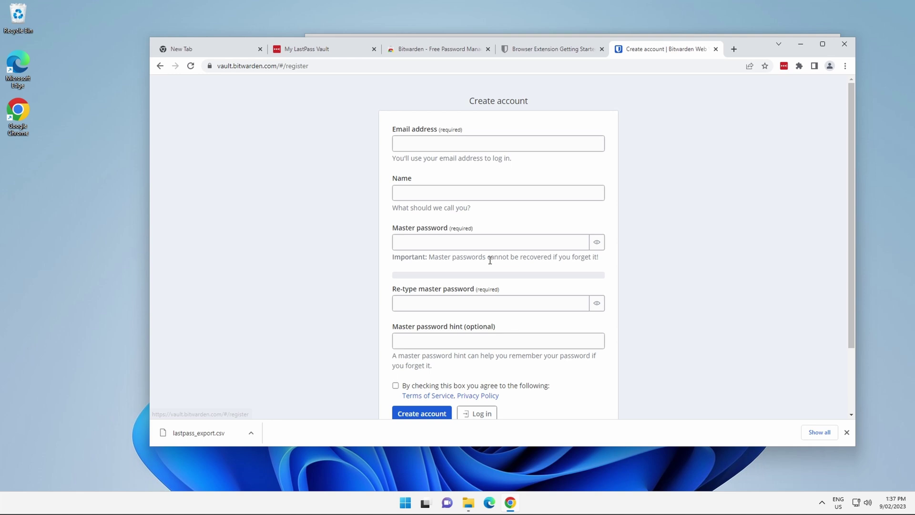
click(441, 145)
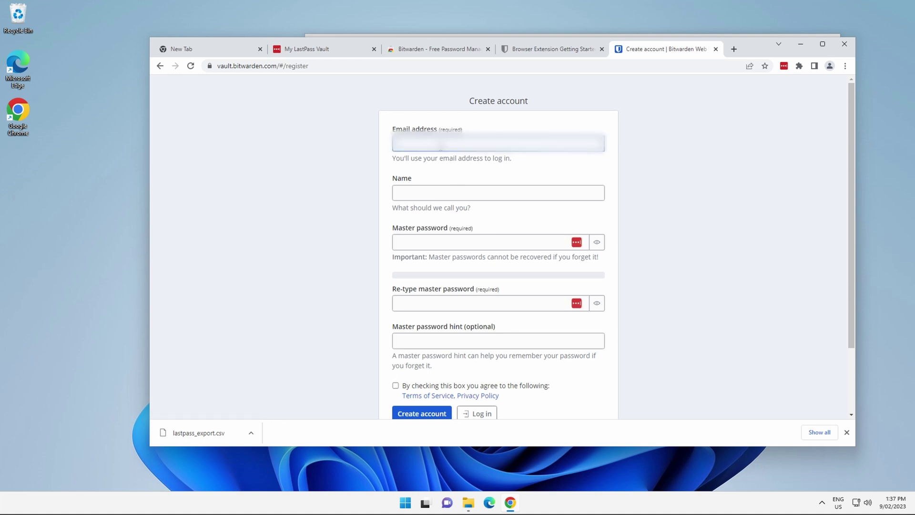
text(abcd)
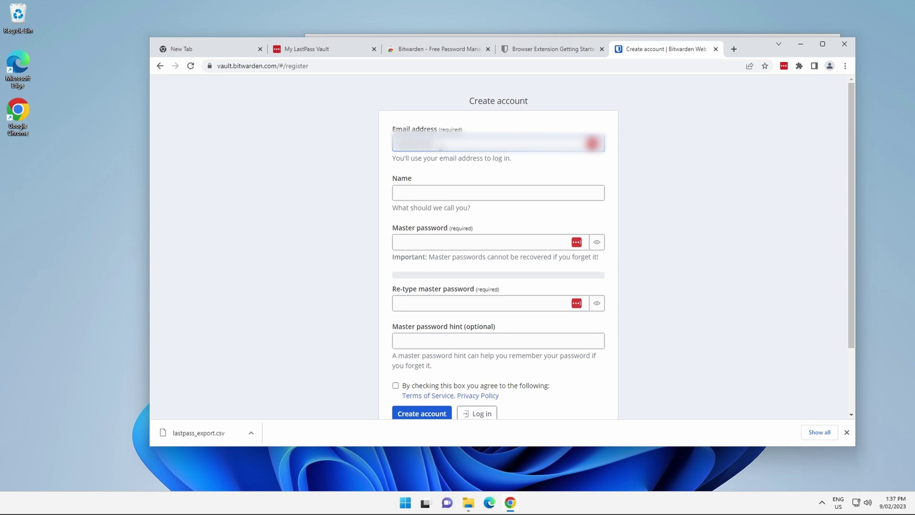
text(efghijkl)
key(Tab)
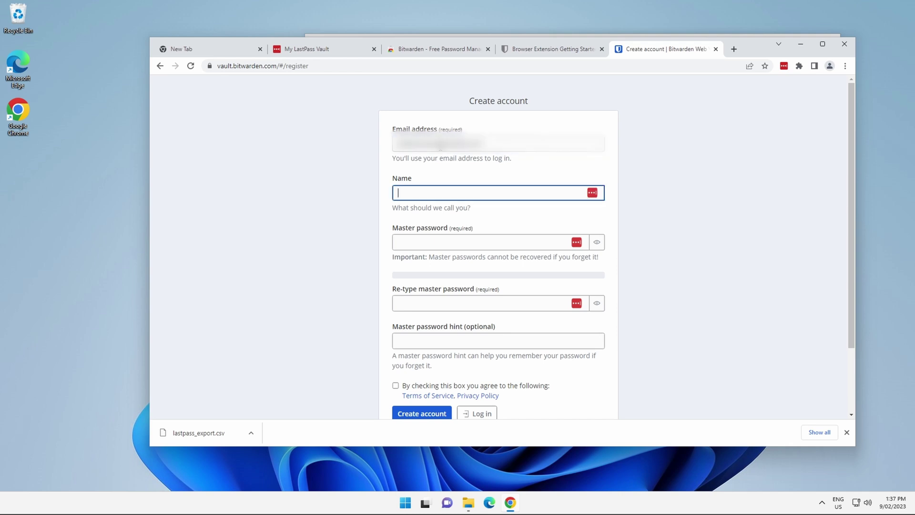
text(Adzie)
key(Tab)
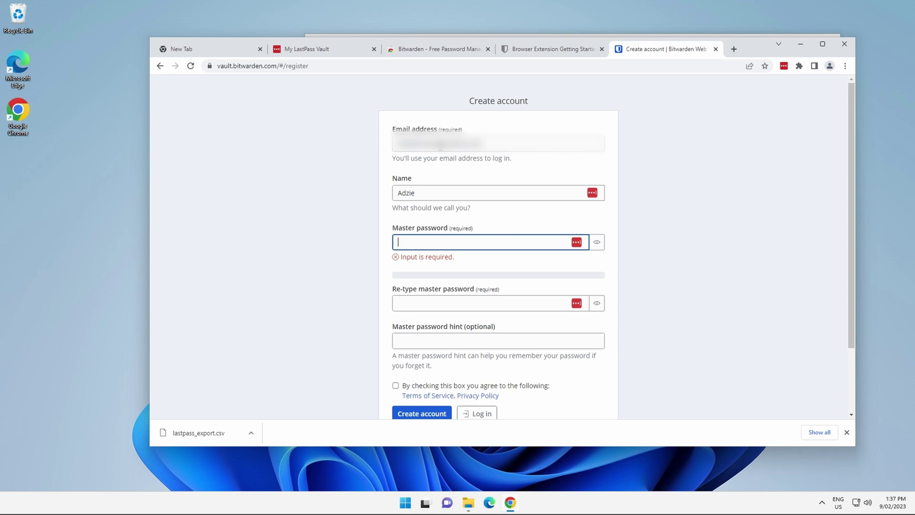
- Enter a strong master password in both the password and re-type fields
text(a)
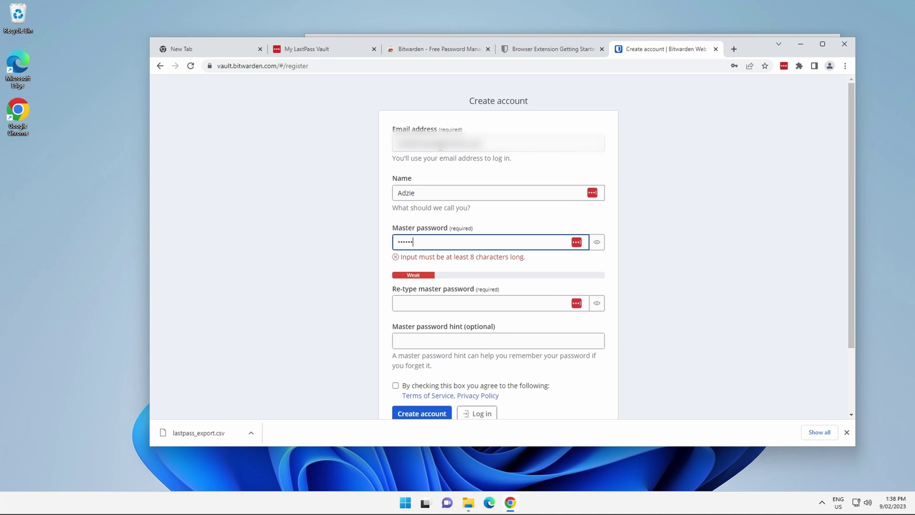
key(BackSpace)
key(BackSpace)
key(BackSpace)
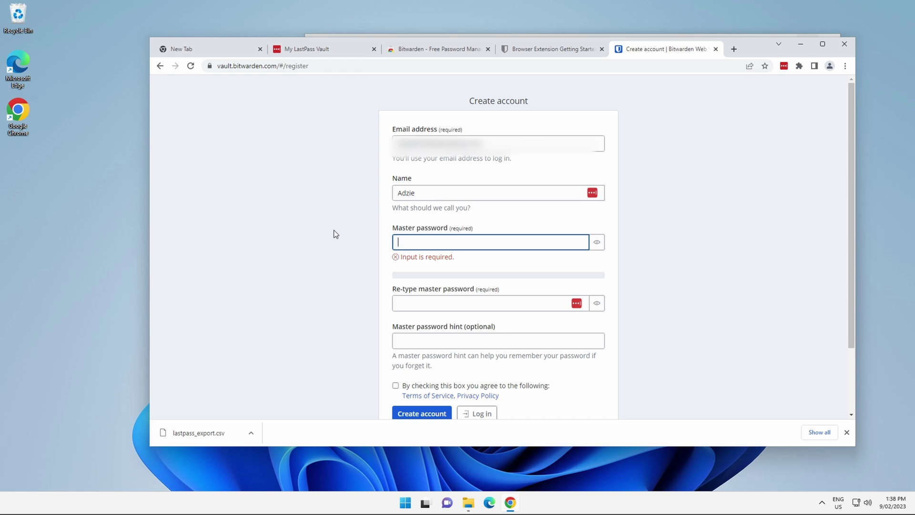
key(ctrl+v)
click(421, 297)
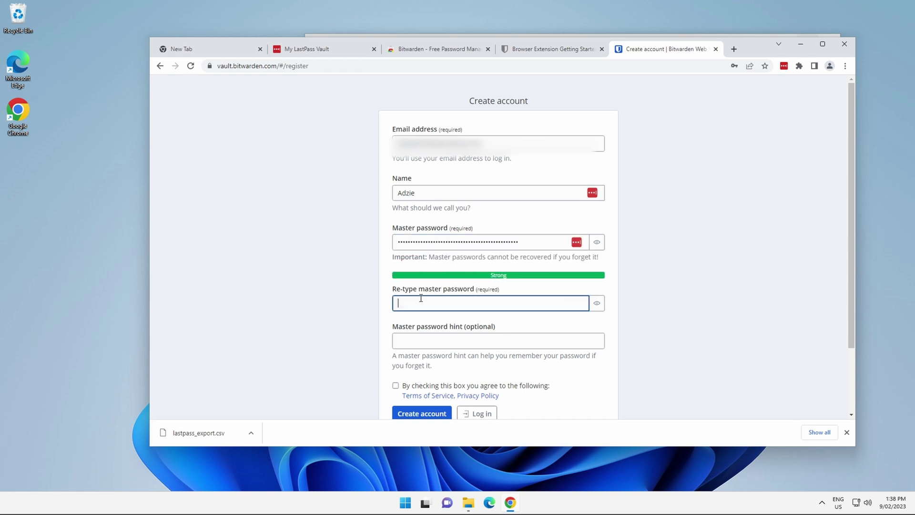
key(ctrl+v)
key(Tab)
scroll(318, 267, down, 2)
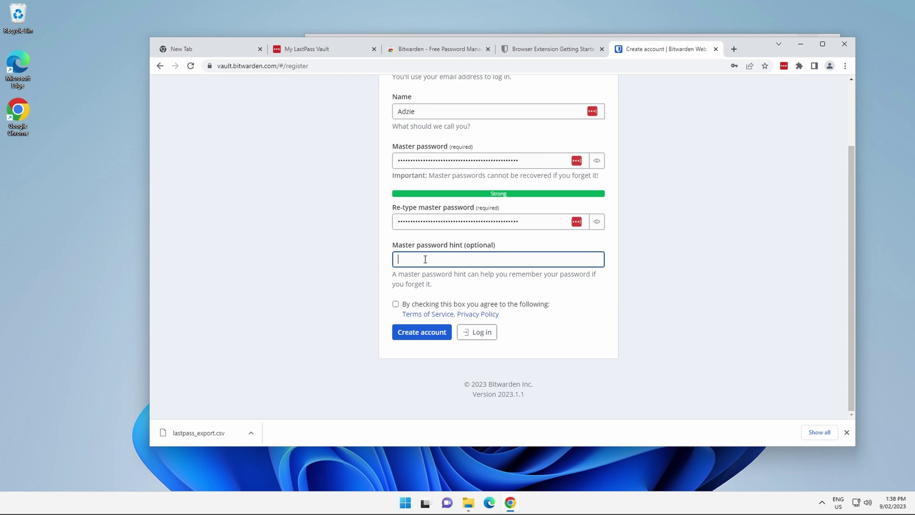
- Accept the terms, submit the account form and start the human verification check
click(395, 305)
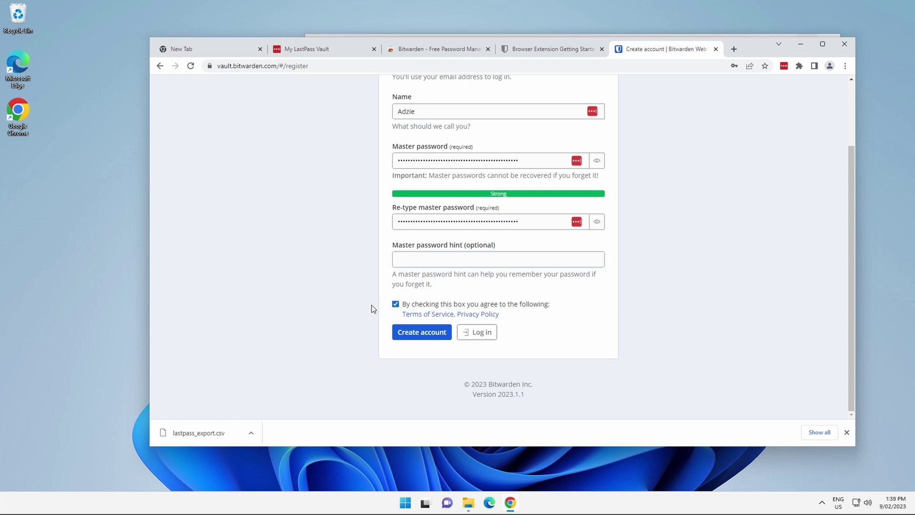
click(425, 334)
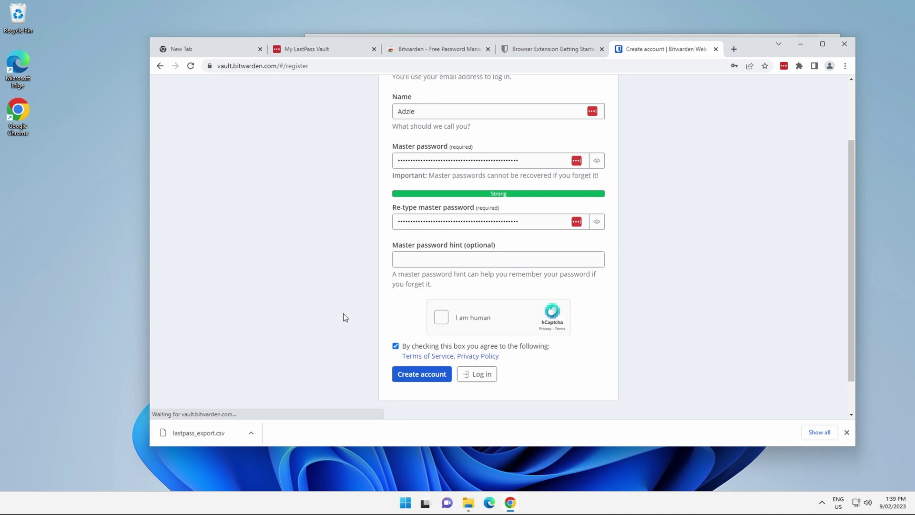
click(439, 318)
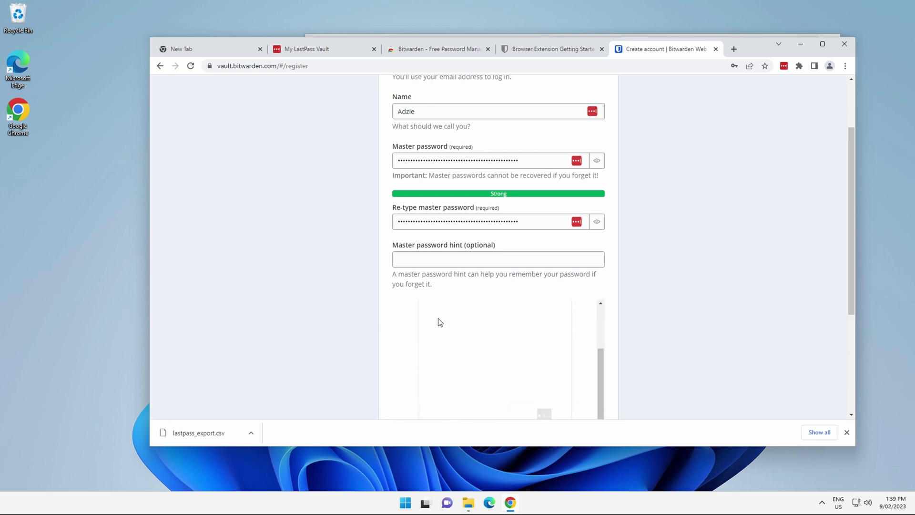
scroll(383, 302, down, 3)
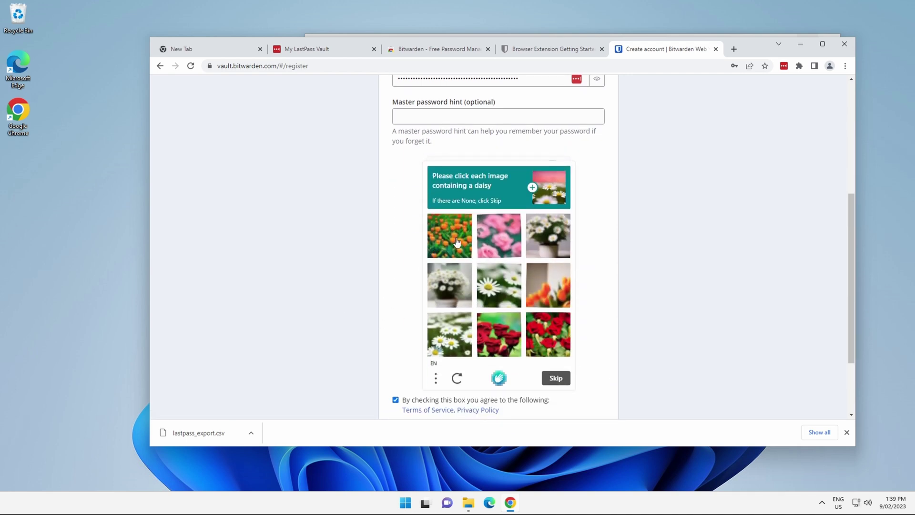
- Select the four daisy images, verify, and create the account
click(505, 280)
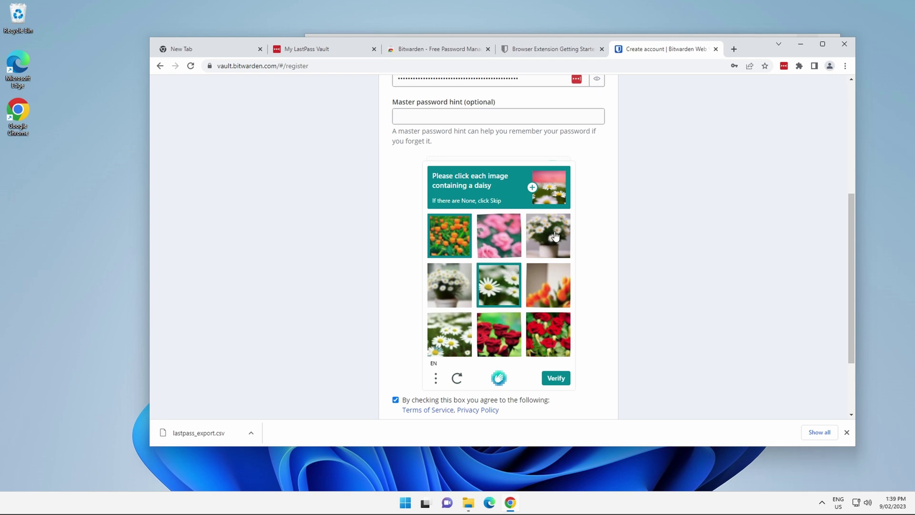
click(550, 238)
click(450, 333)
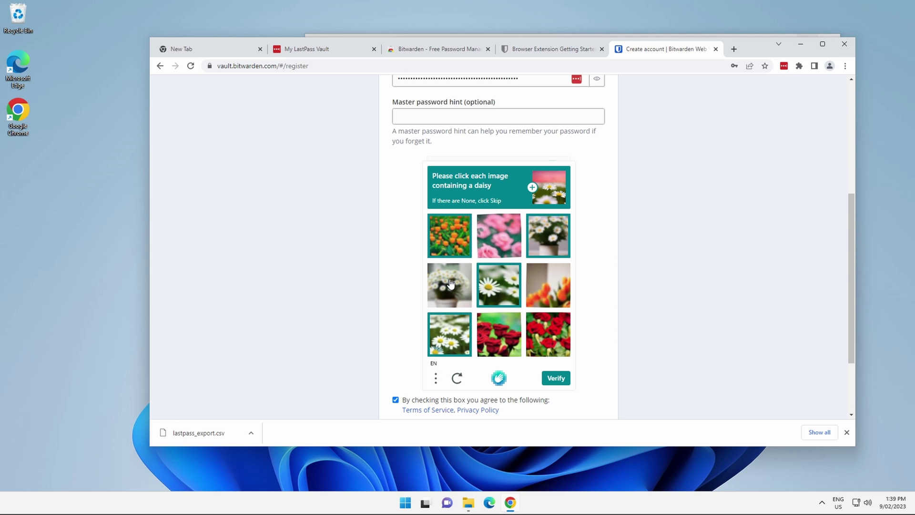
click(449, 285)
click(557, 379)
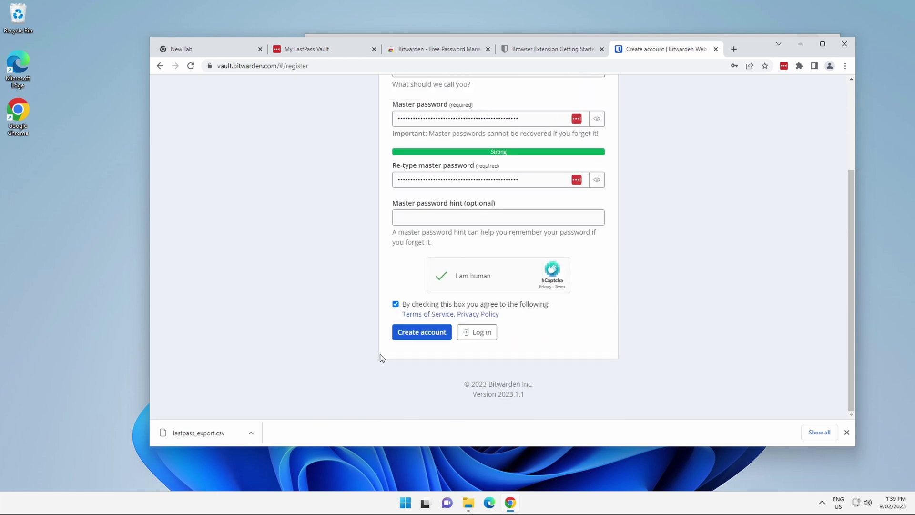
click(416, 332)
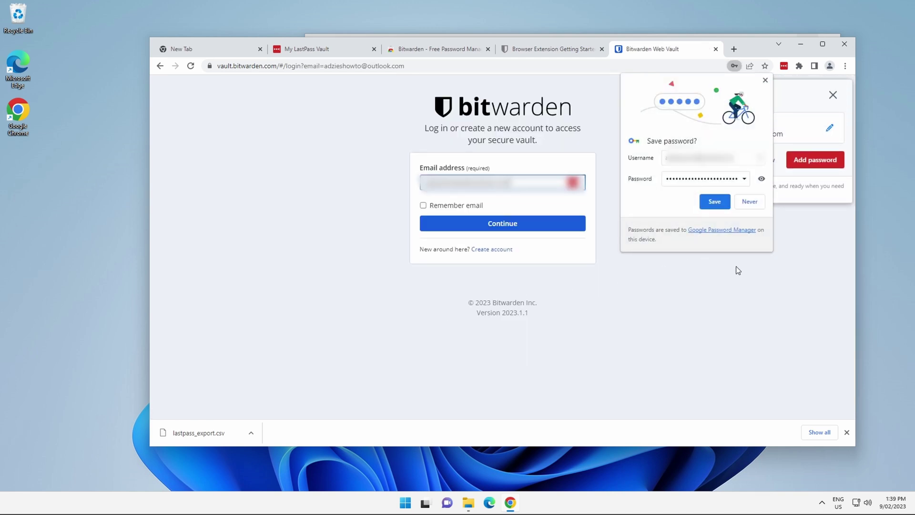
- Dismiss the LastPass, save-password and mail popups, then log in with the master password
click(833, 95)
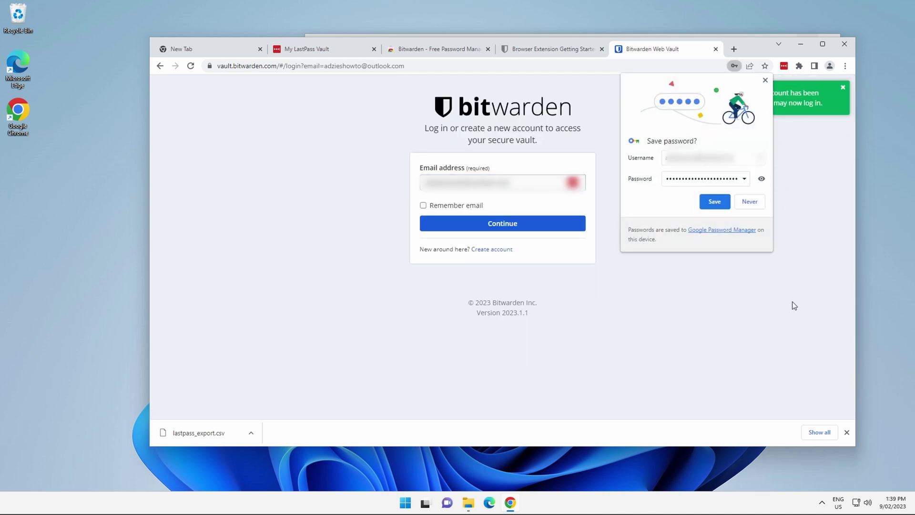
click(749, 202)
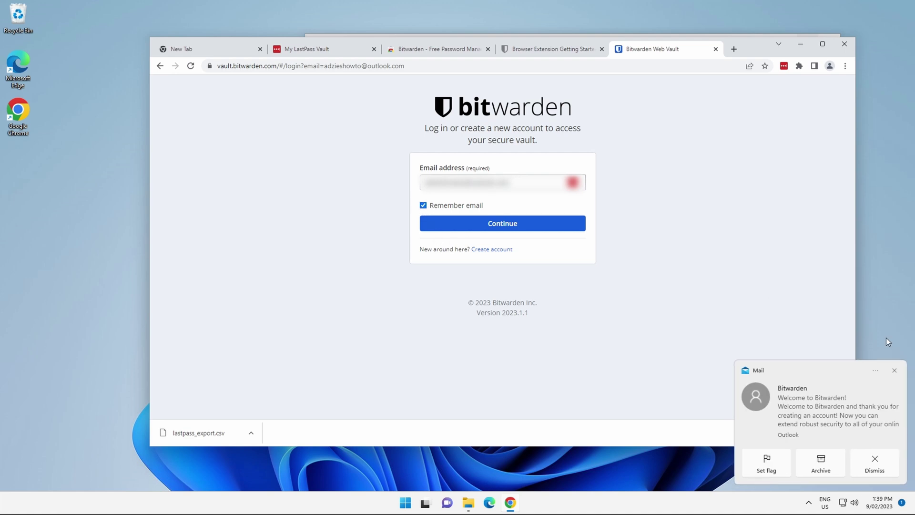
click(892, 374)
click(895, 370)
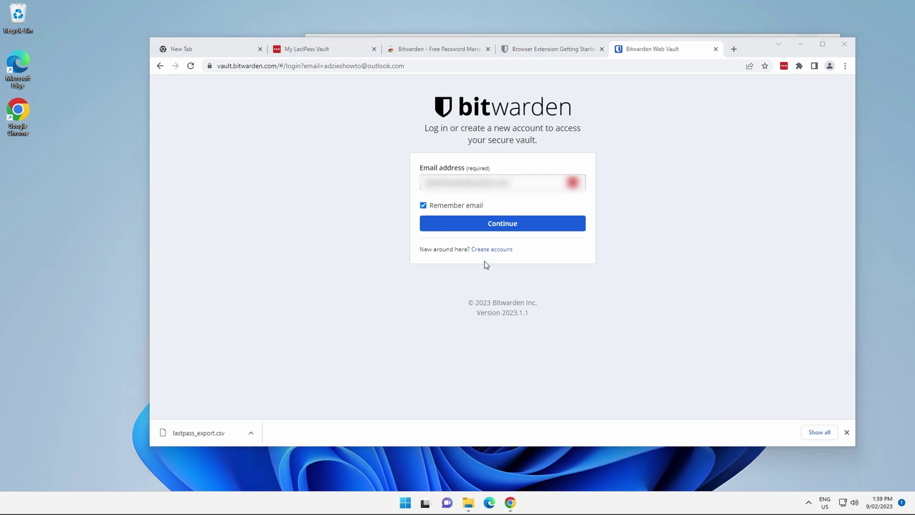
click(489, 224)
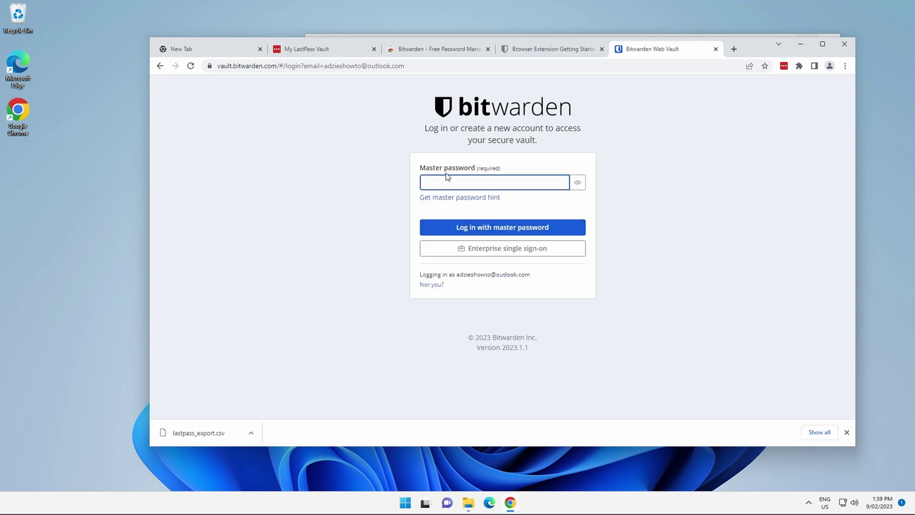
key(ctrl+v)
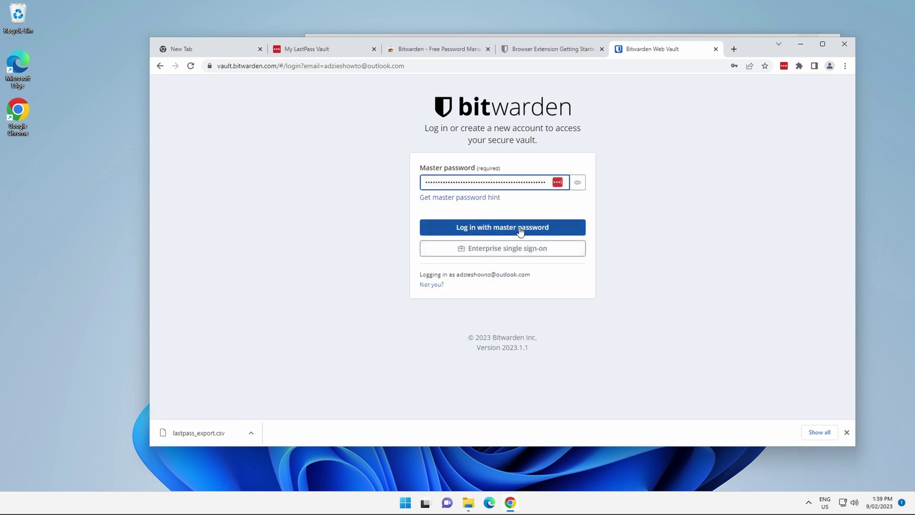
click(520, 228)
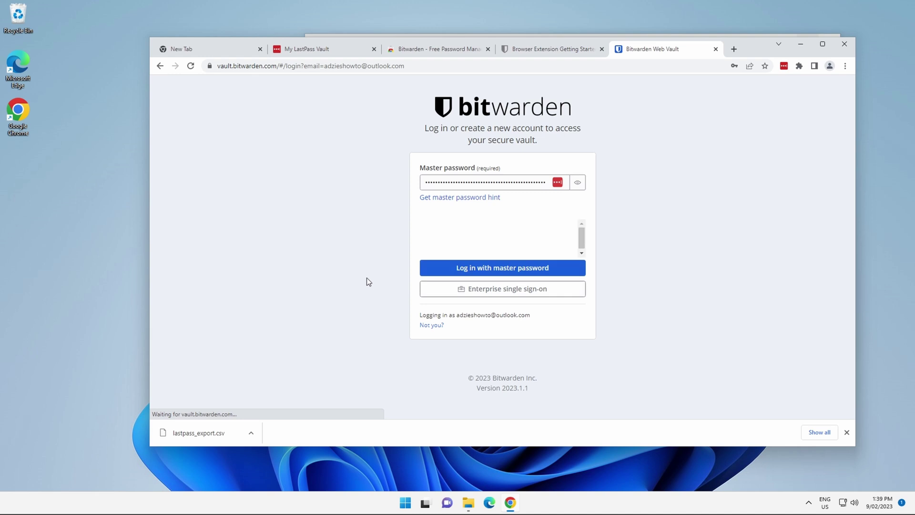
- Start the 'I am human' check and mark the daisy images in the captcha
click(433, 236)
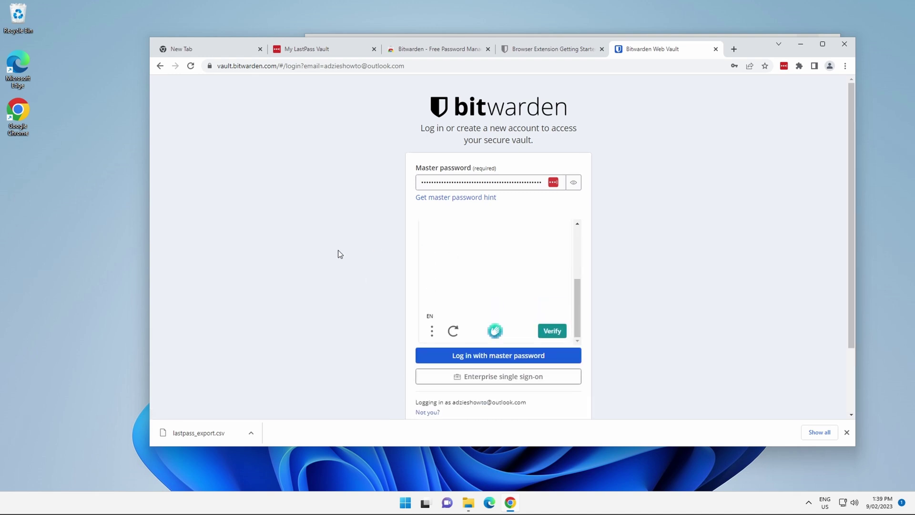
scroll(385, 259, down, 2)
click(453, 214)
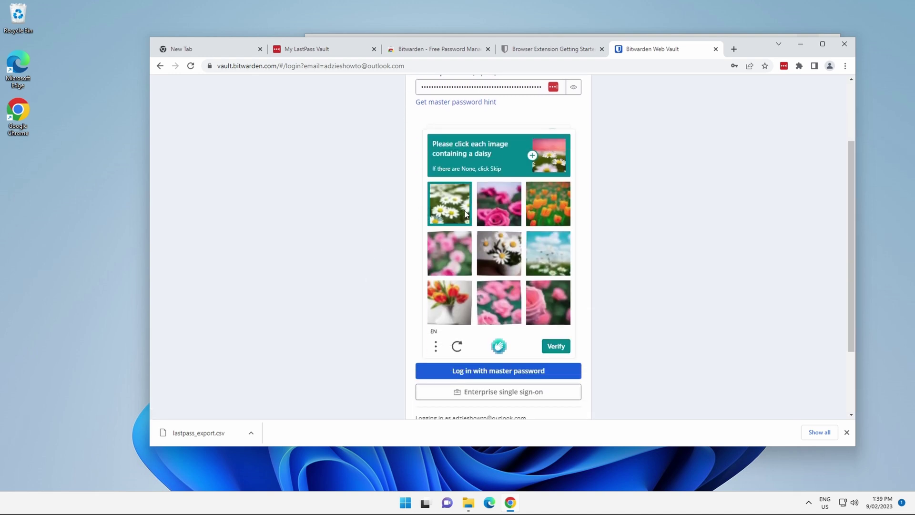
click(558, 253)
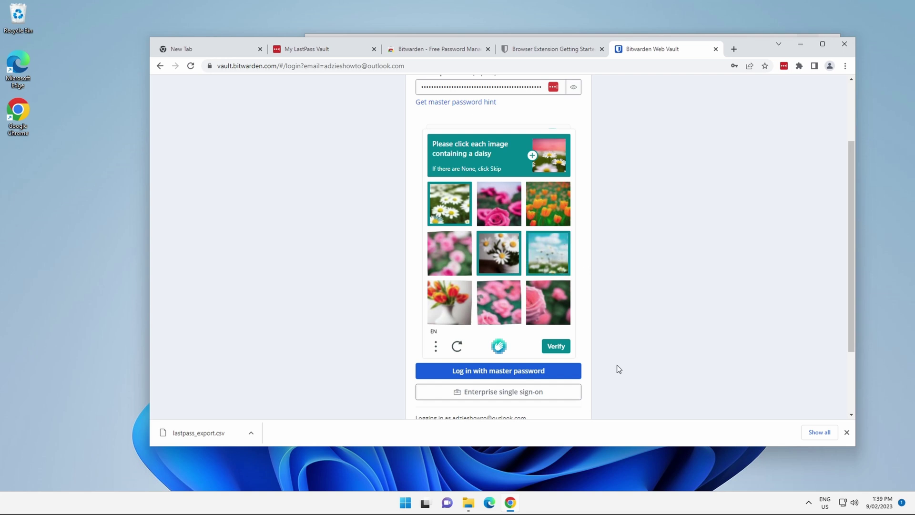
- Pass the daisy image check, log into the empty vault, decline both save-password offers, and send the verification email
click(556, 346)
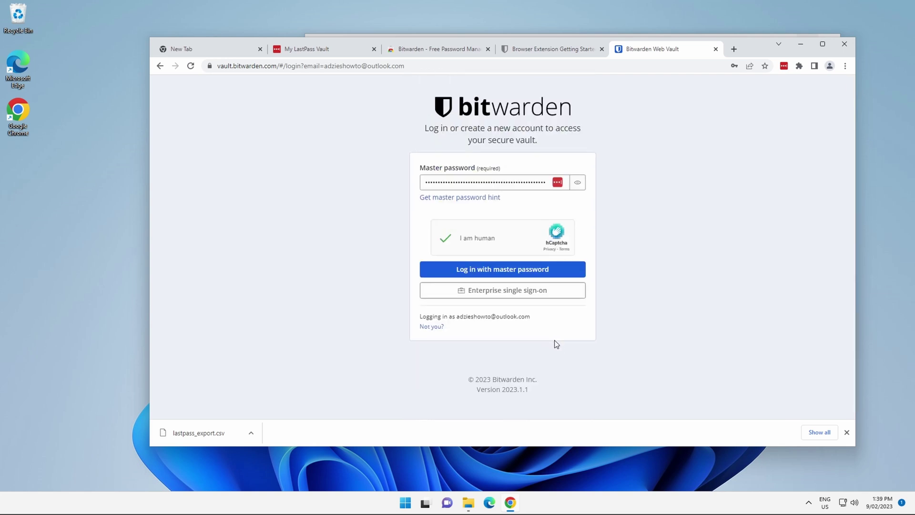
click(465, 270)
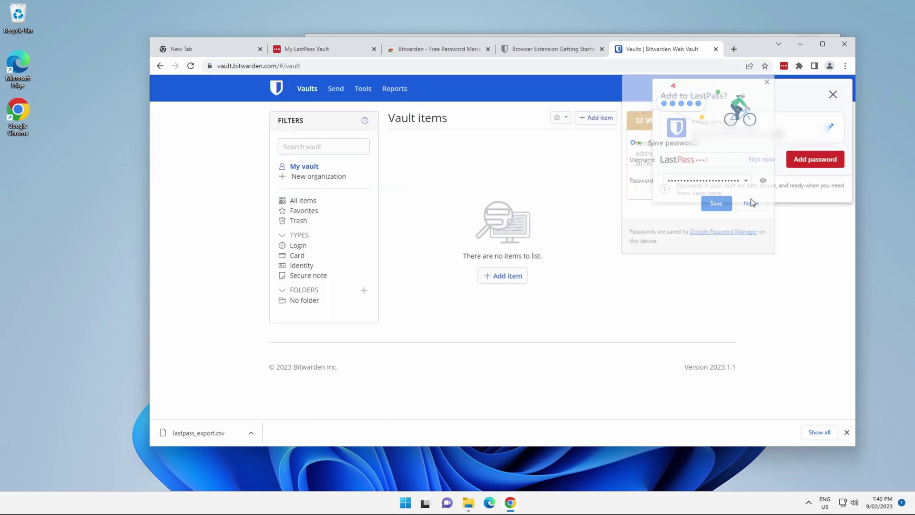
click(752, 203)
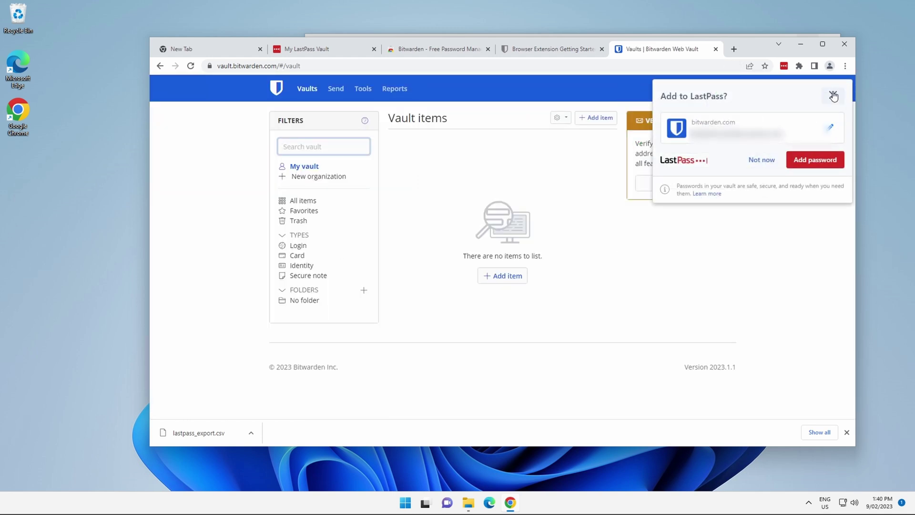
click(833, 96)
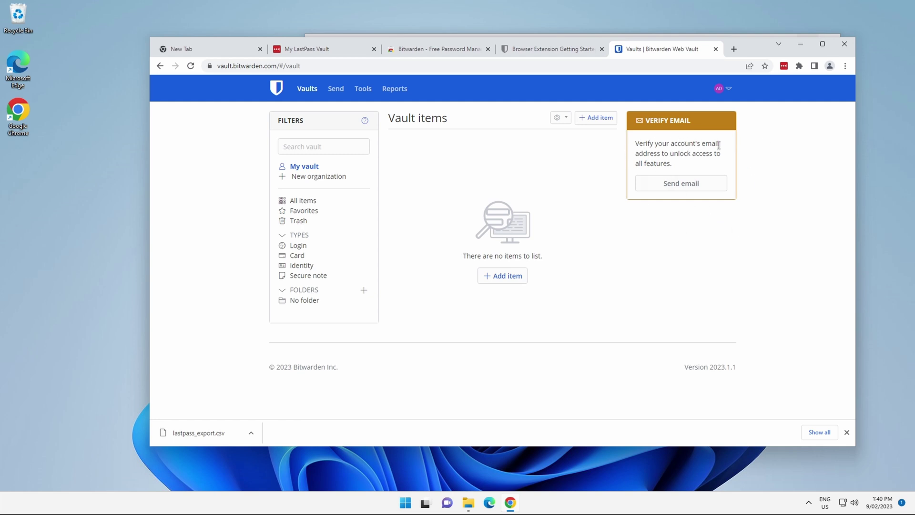
click(681, 184)
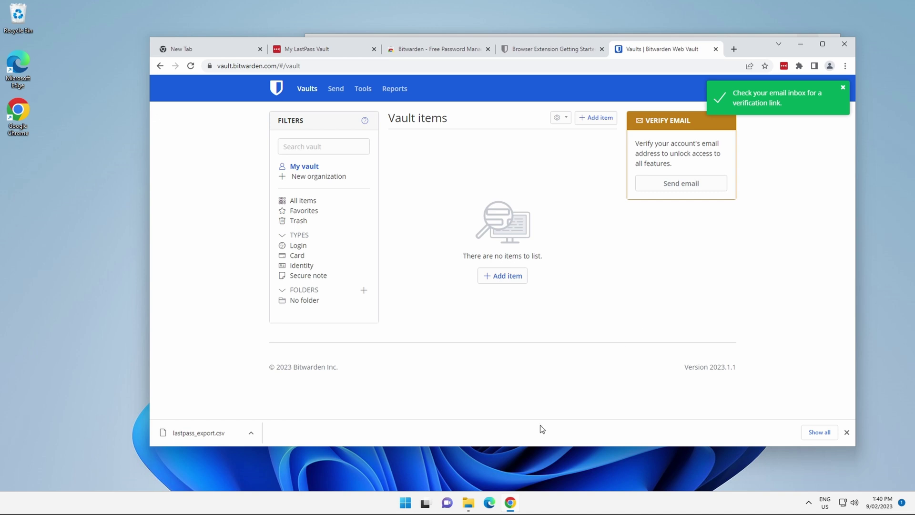
- Verify the address from Bitwarden's Verify Your Email message in Mail, then re-enter the master password
click(403, 504)
text(mail)
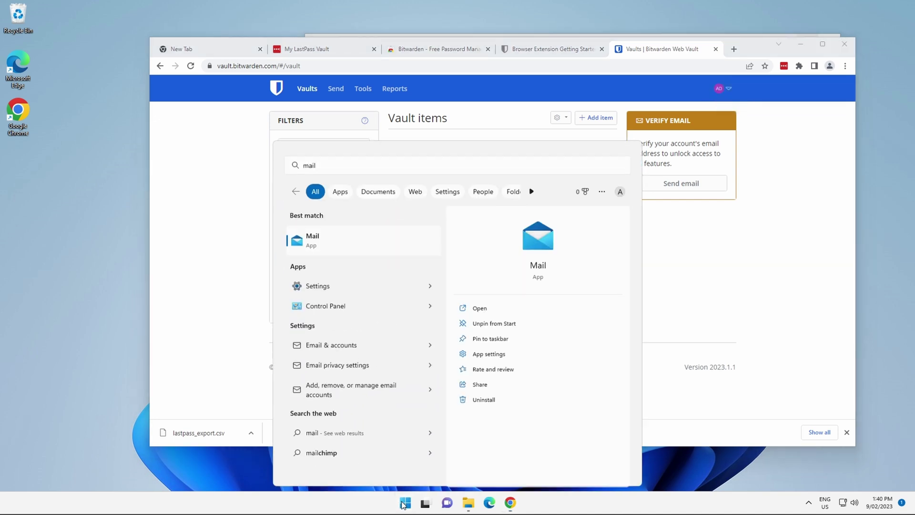
key(Return)
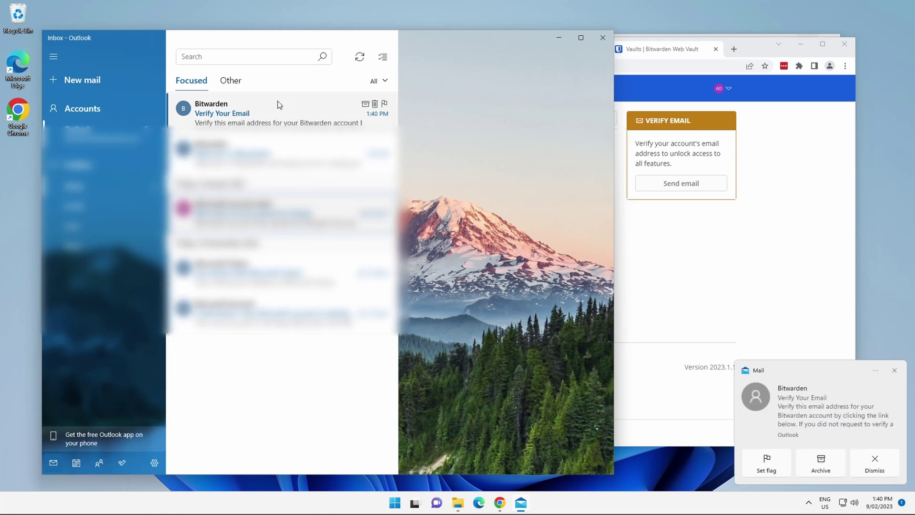
click(277, 107)
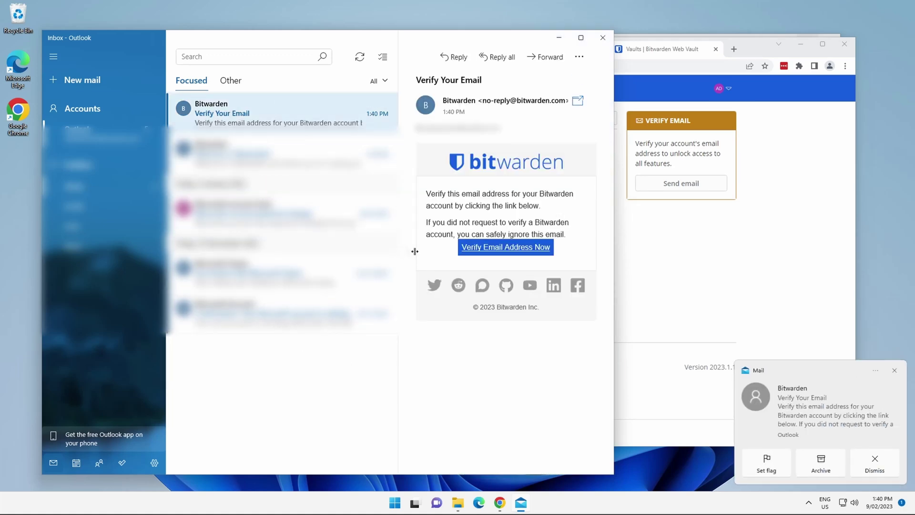
click(501, 248)
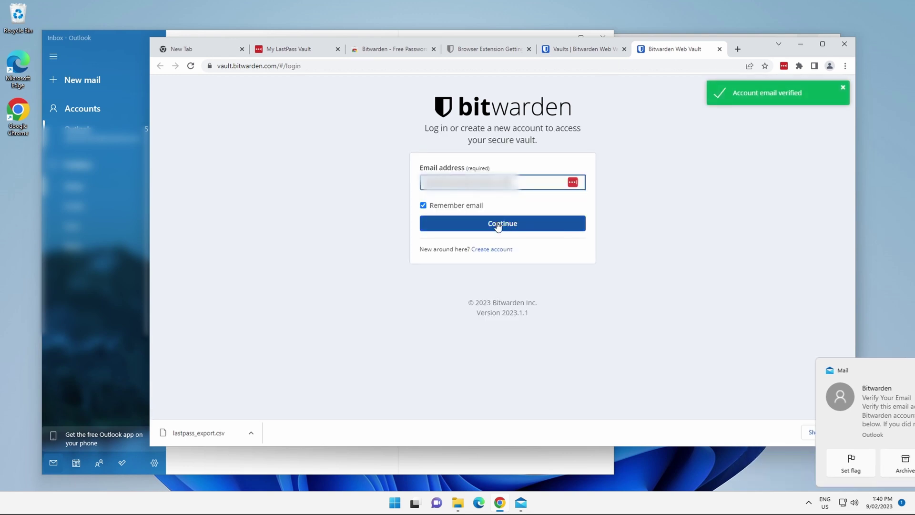
click(498, 226)
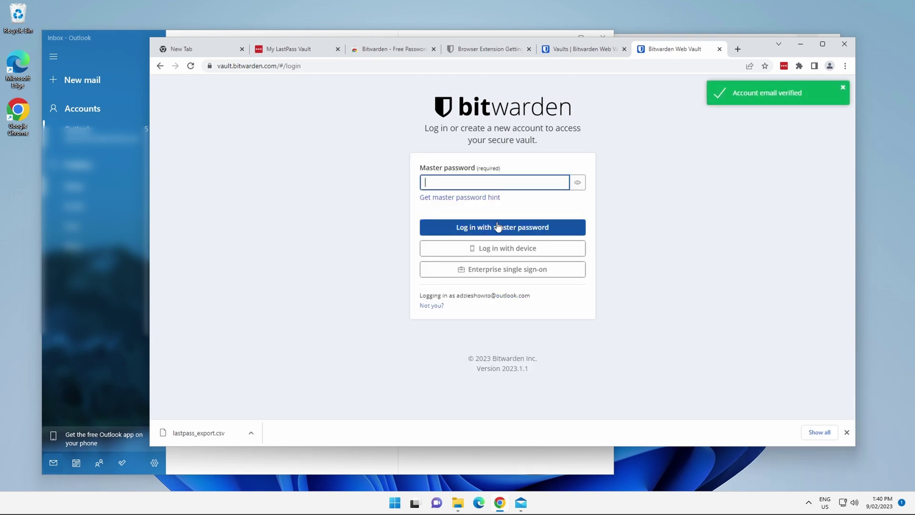
key(ctrl+v)
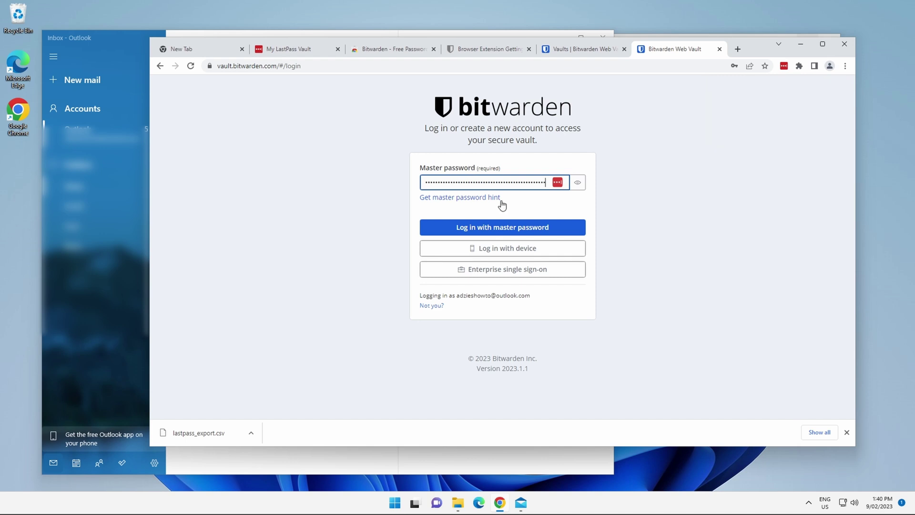
- Log back into the vault, dismiss the Add to LastPass popup, and show the Tools Generator page
click(497, 228)
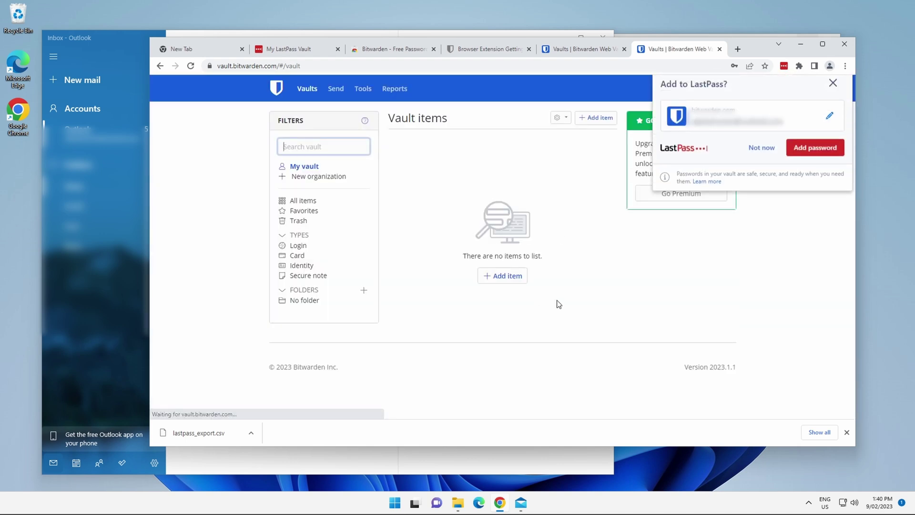
click(832, 96)
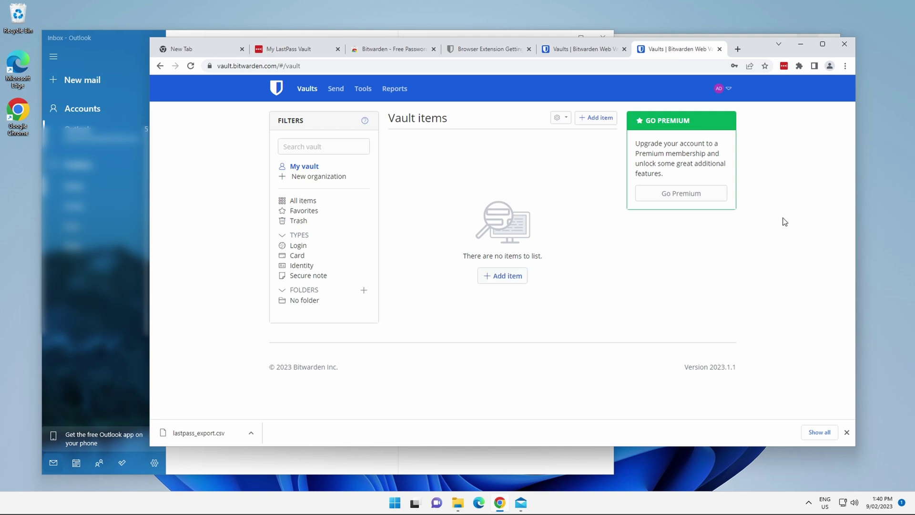
click(363, 89)
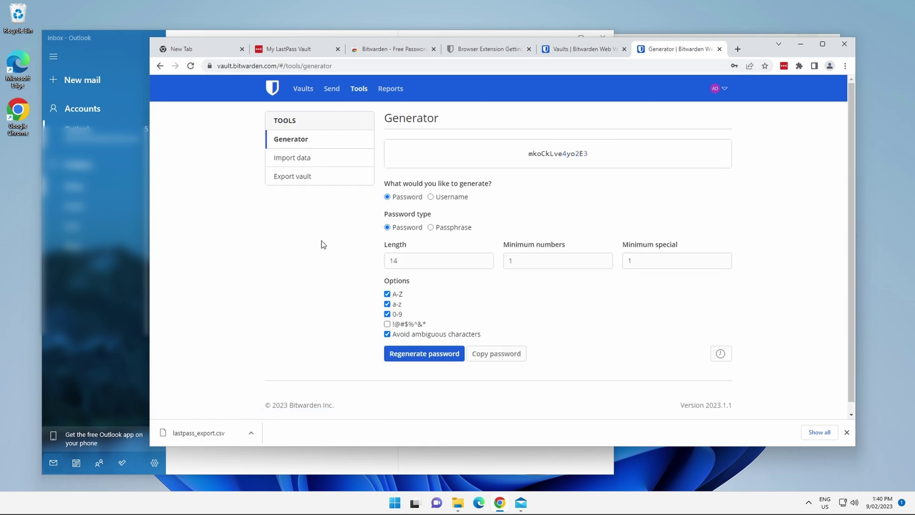
- Import Downloads\lastpass_export.csv in LastPass (csv) format, adding the google.com and outlook.live.com logins
click(295, 160)
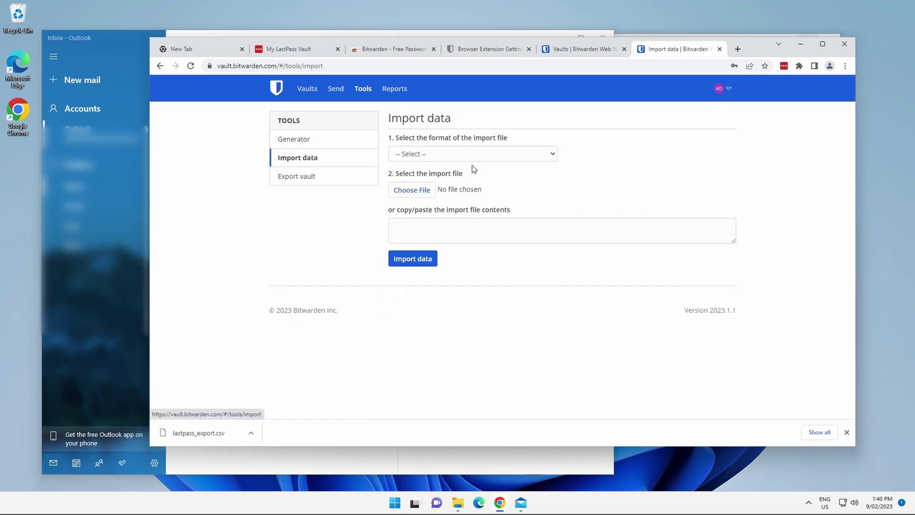
click(517, 154)
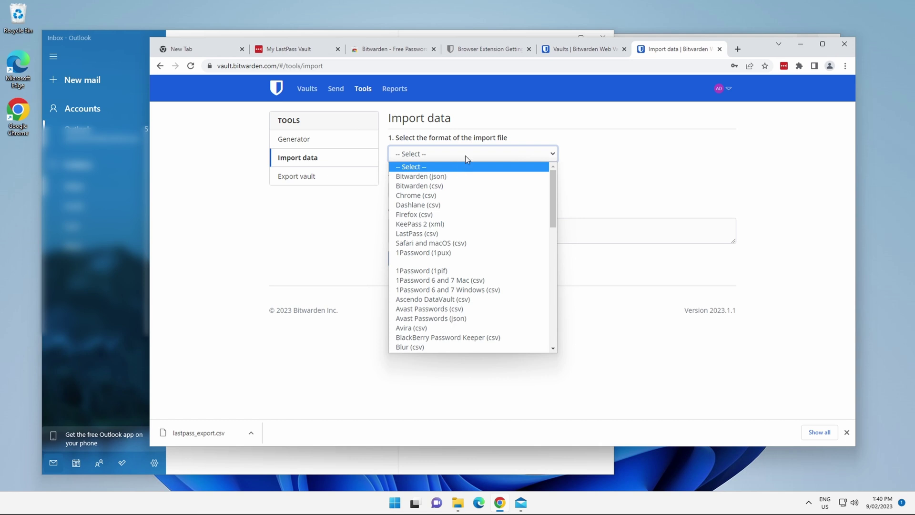
click(420, 235)
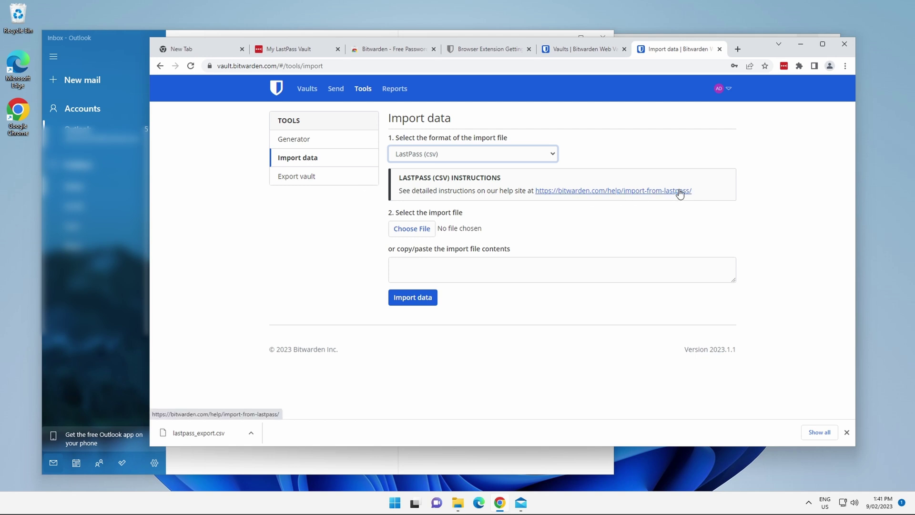
click(412, 230)
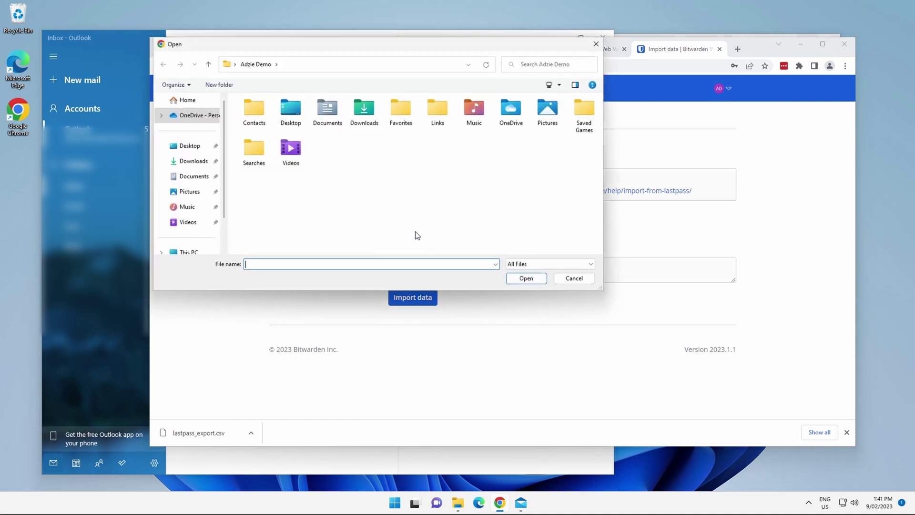
click(194, 161)
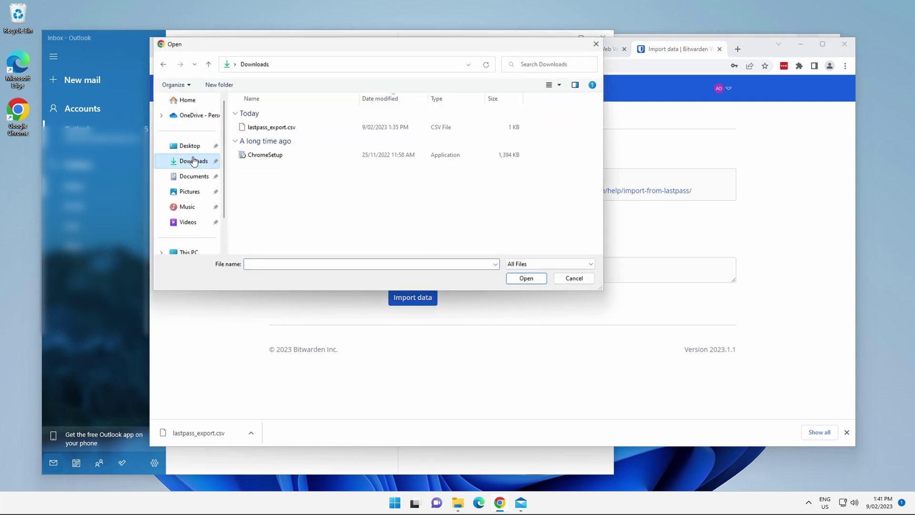
click(267, 128)
click(526, 278)
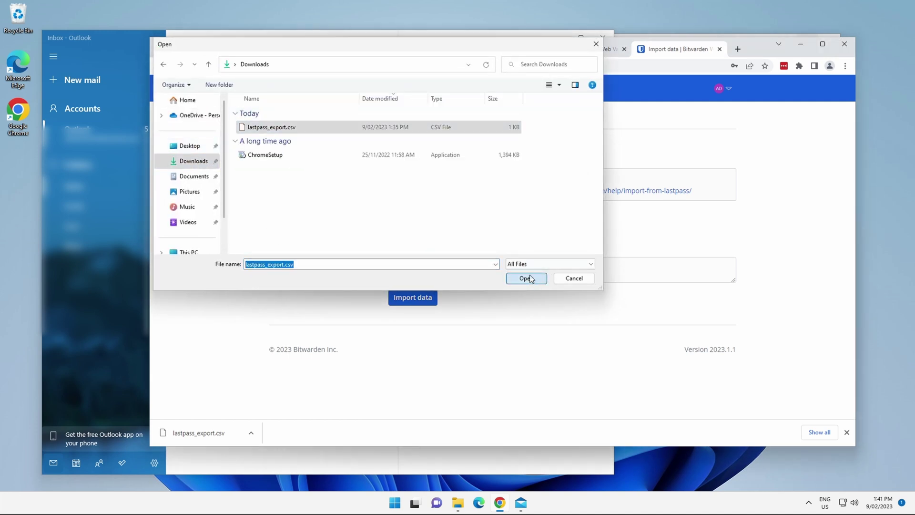
click(411, 298)
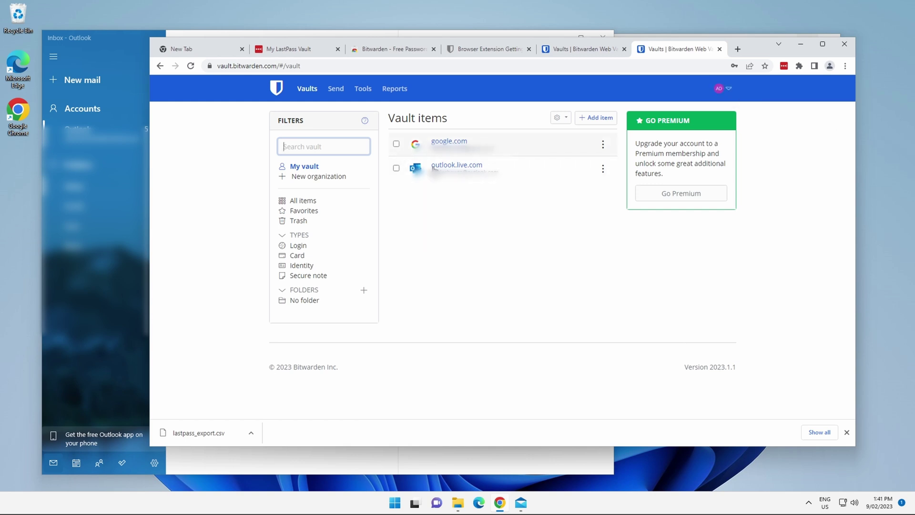
- Remove the LastPass: Free Password Manager extension from Chrome through its toolbar icon's menu
click(812, 143)
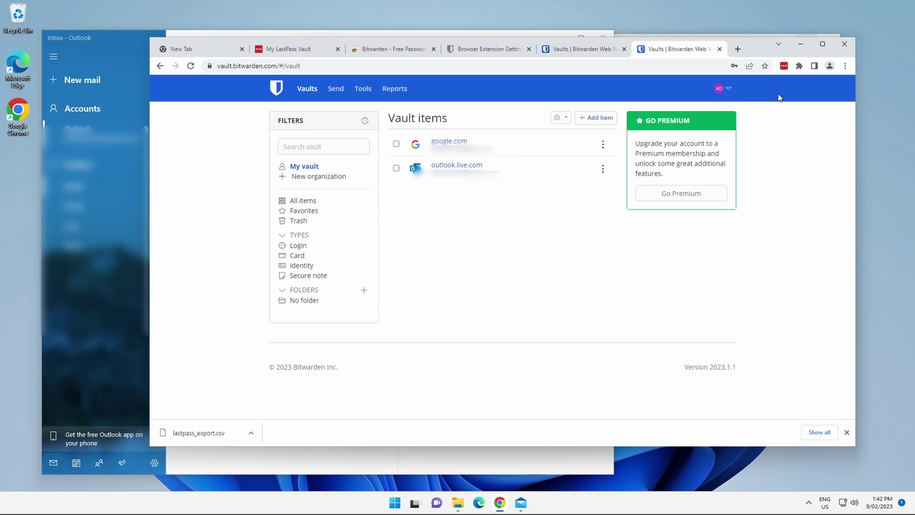
click(784, 65)
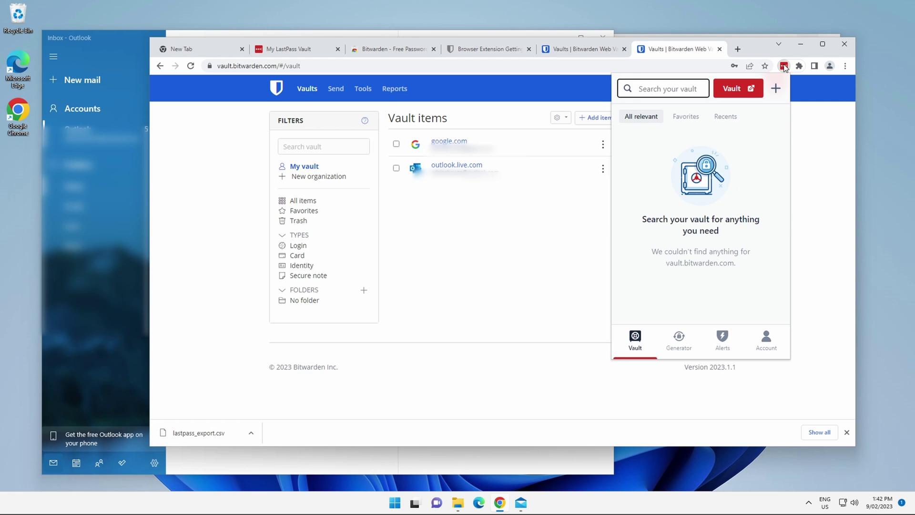
right_click(784, 66)
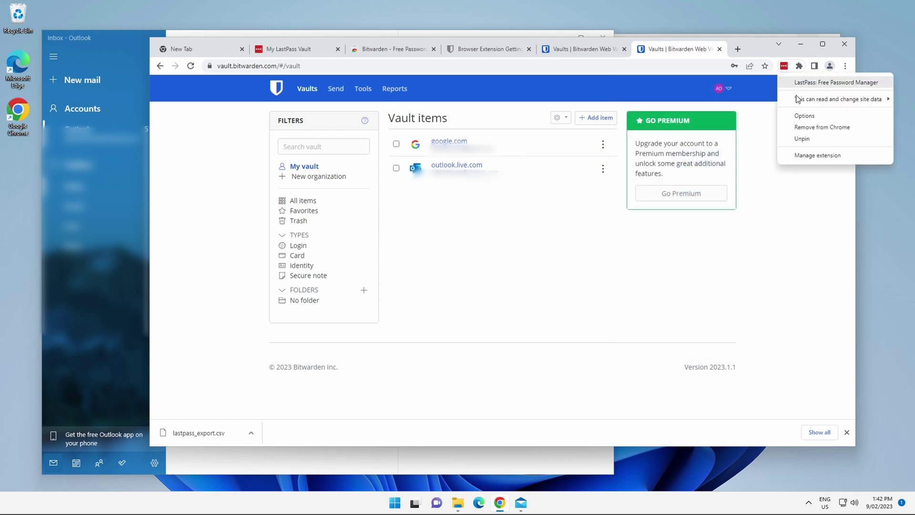
click(825, 127)
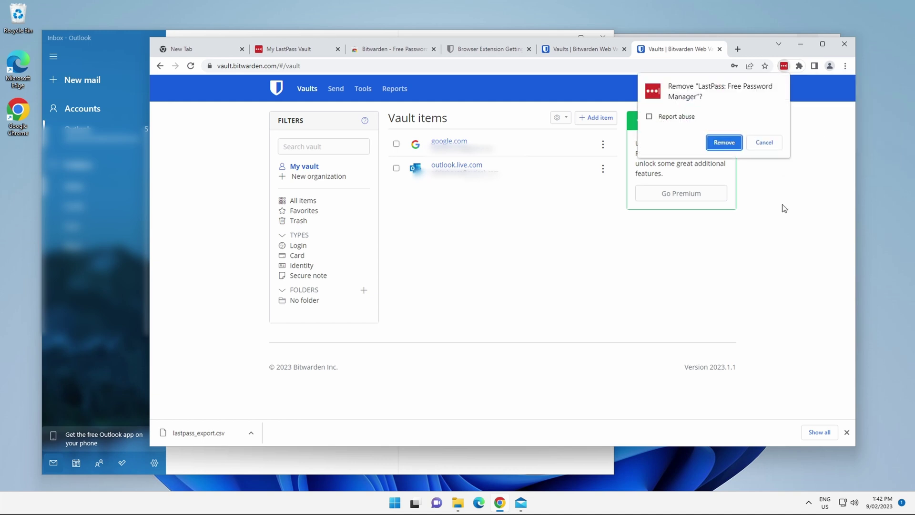
click(727, 144)
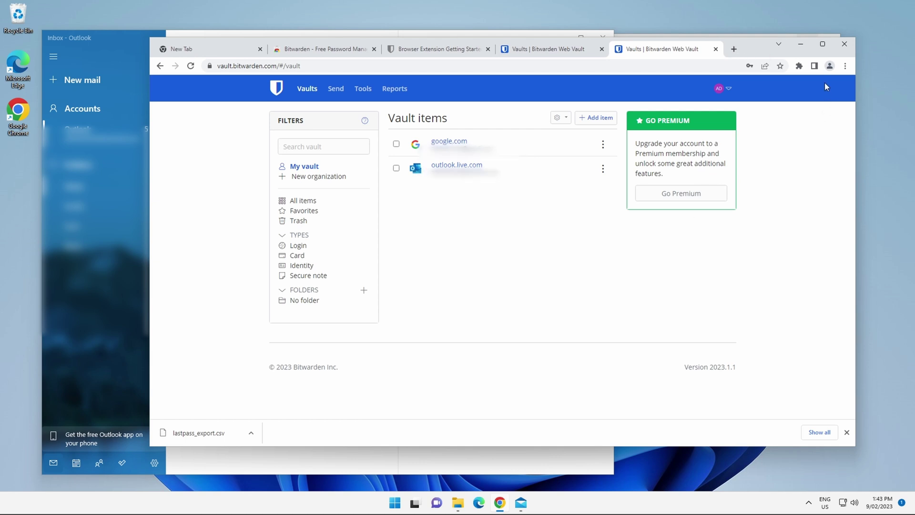
- Pin the Bitwarden extension to the Chrome toolbar
click(846, 67)
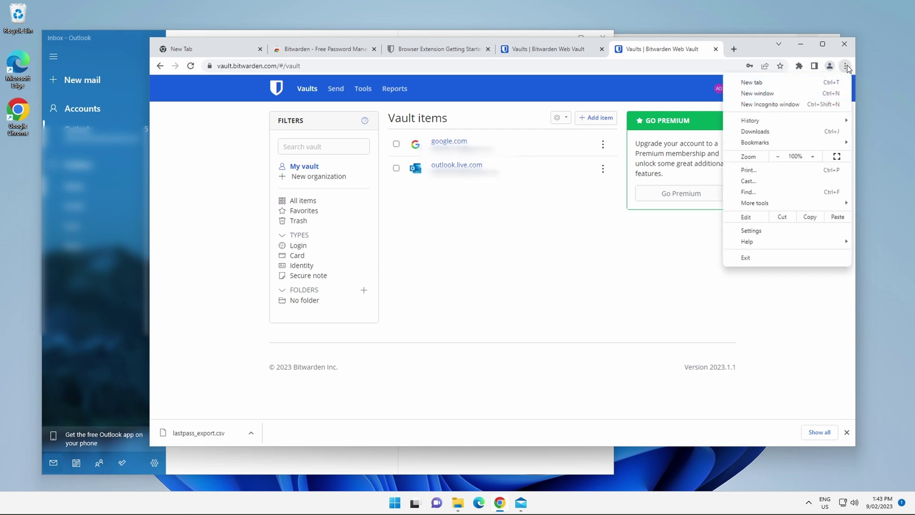
click(799, 67)
click(776, 135)
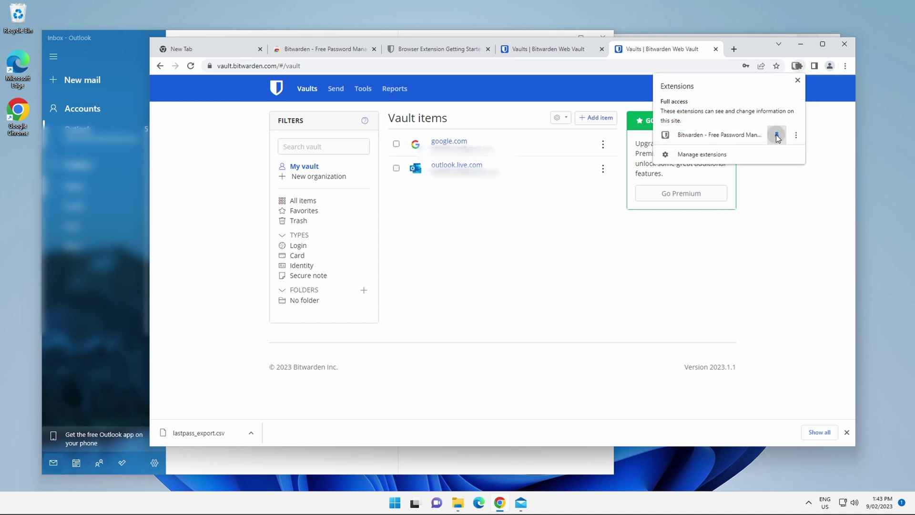
click(787, 254)
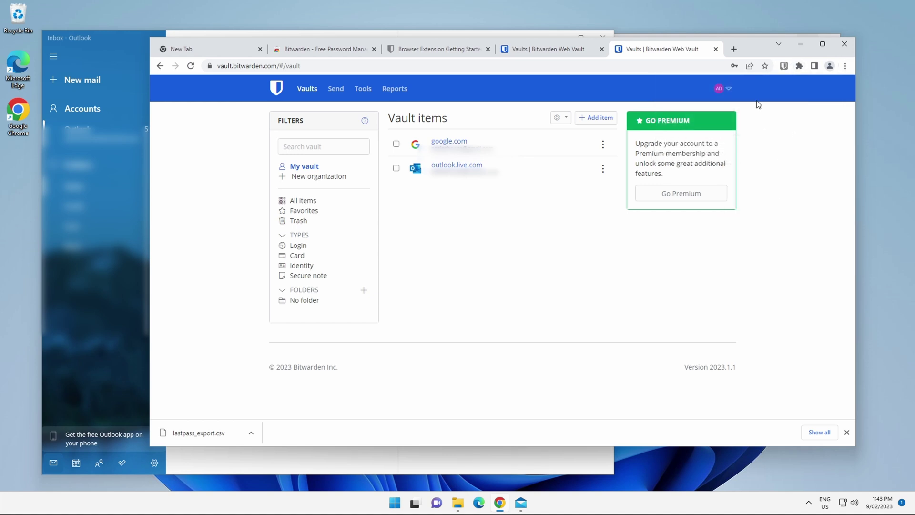
- Sign into the Bitwarden extension with the account e-mail and master password
click(784, 66)
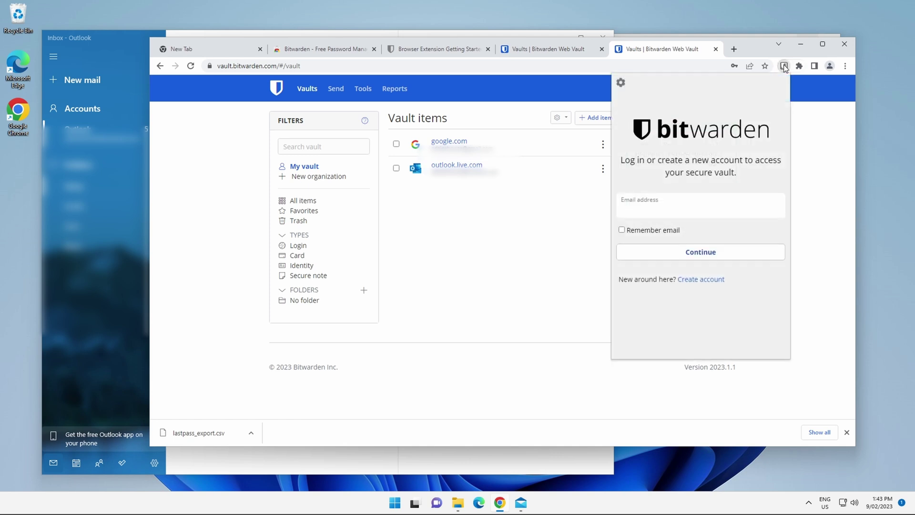
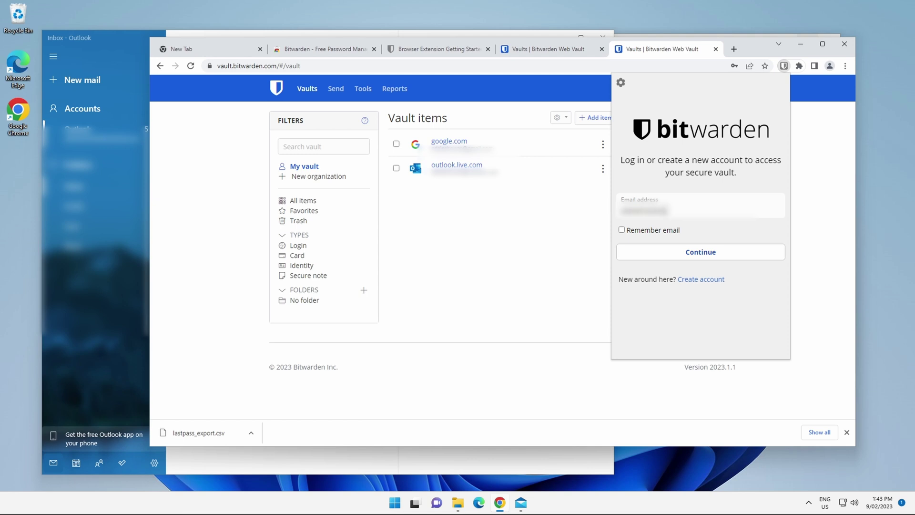
click(696, 252)
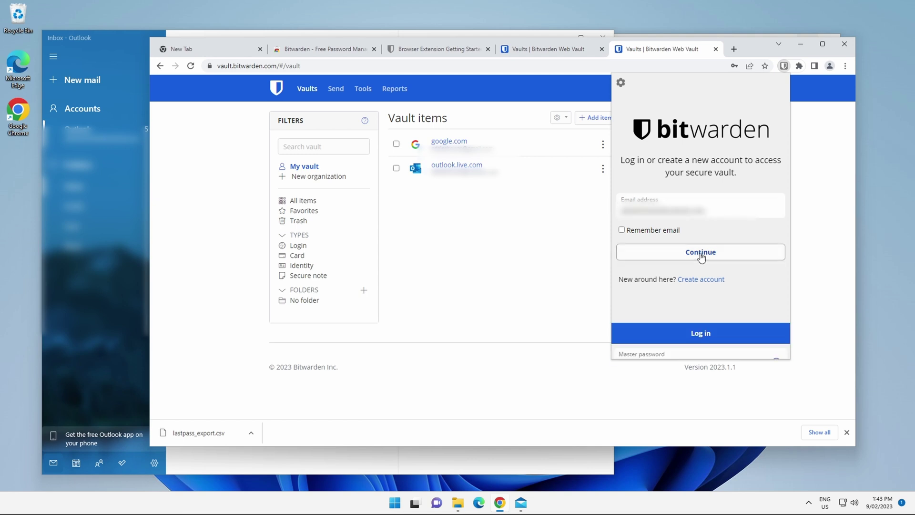
key(ctrl+v)
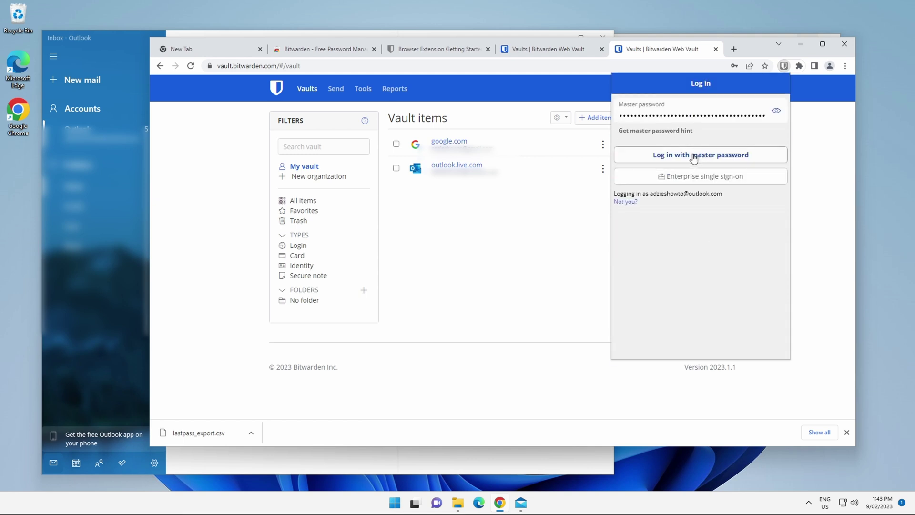
click(693, 157)
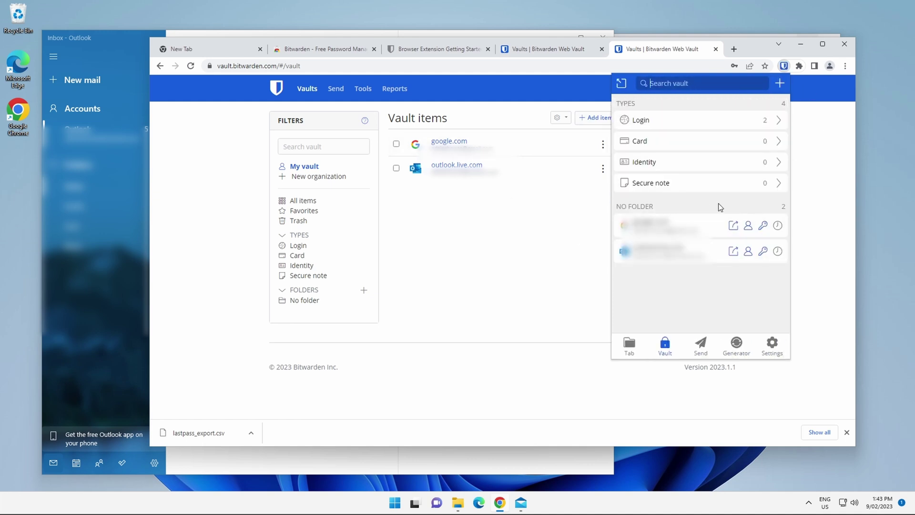
click(675, 64)
- Go to Gmail in a new tab and choose the signed-out Google account
click(730, 53)
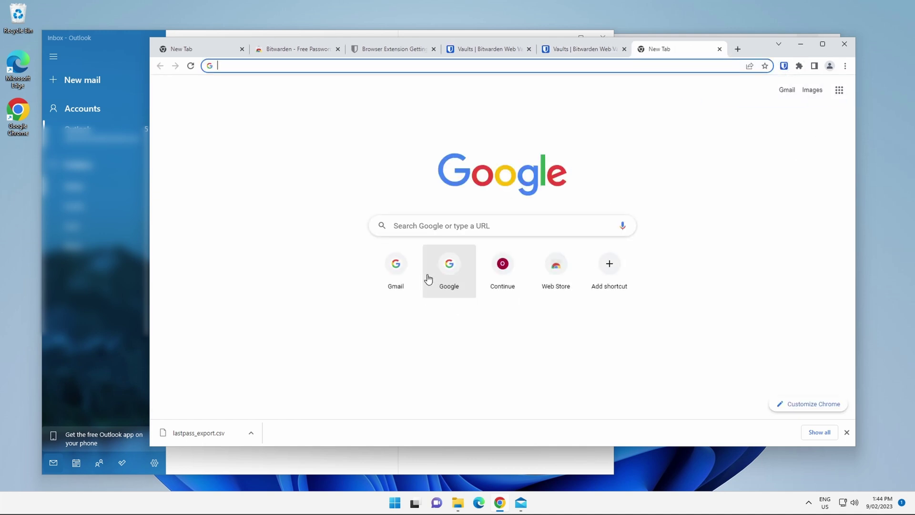
text(gmail)
key(Return)
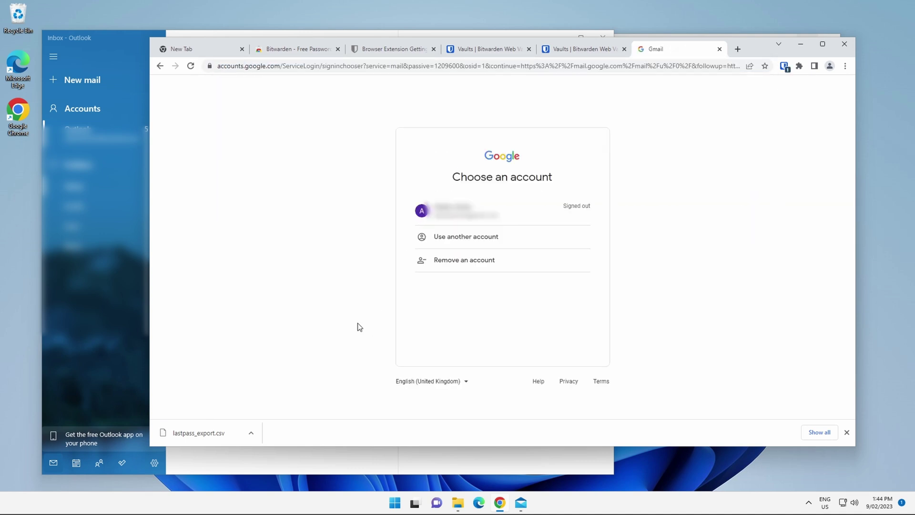
click(483, 210)
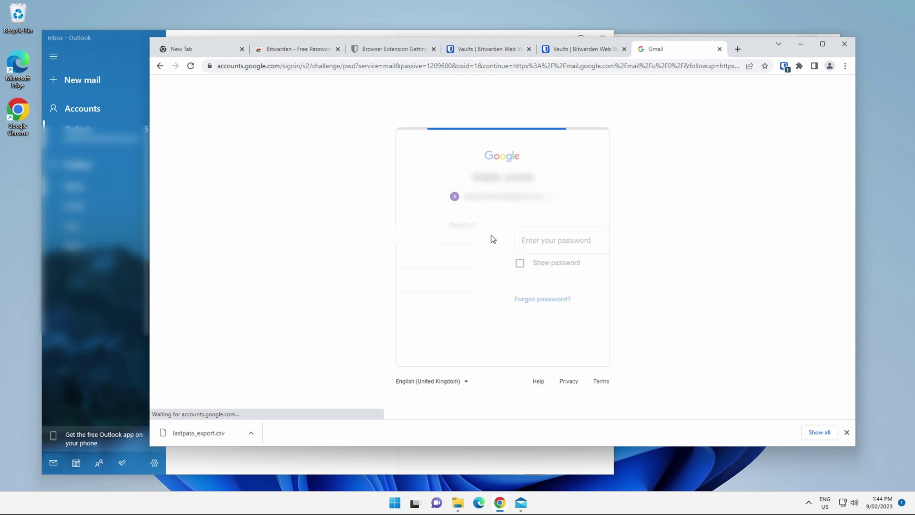
- Autofill the password from Bitwarden's google.com login, sign in, skip setup suggestions, and close the tab
right_click(445, 236)
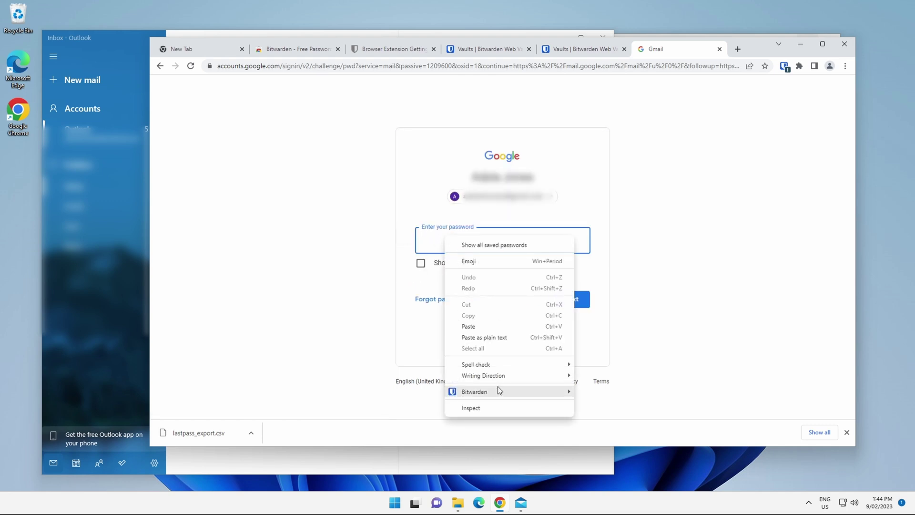
mouse_move(497, 390)
mouse_move(626, 396)
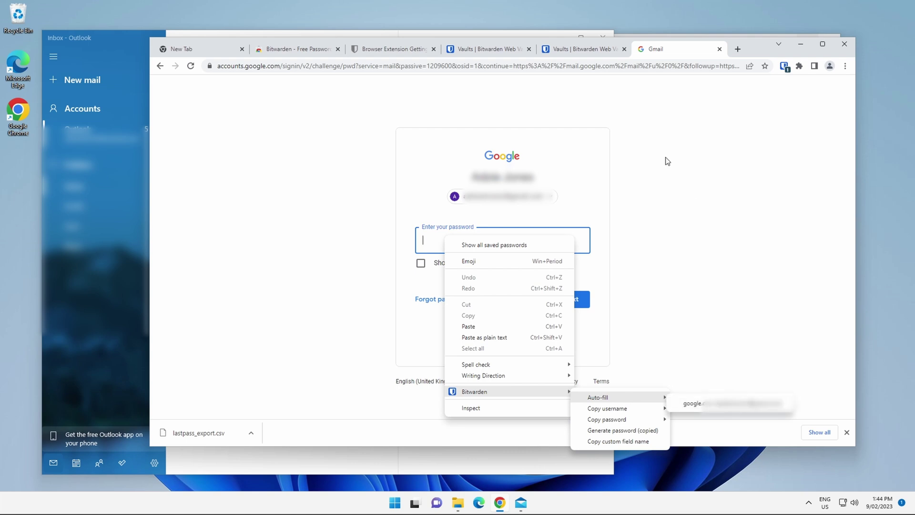
click(677, 281)
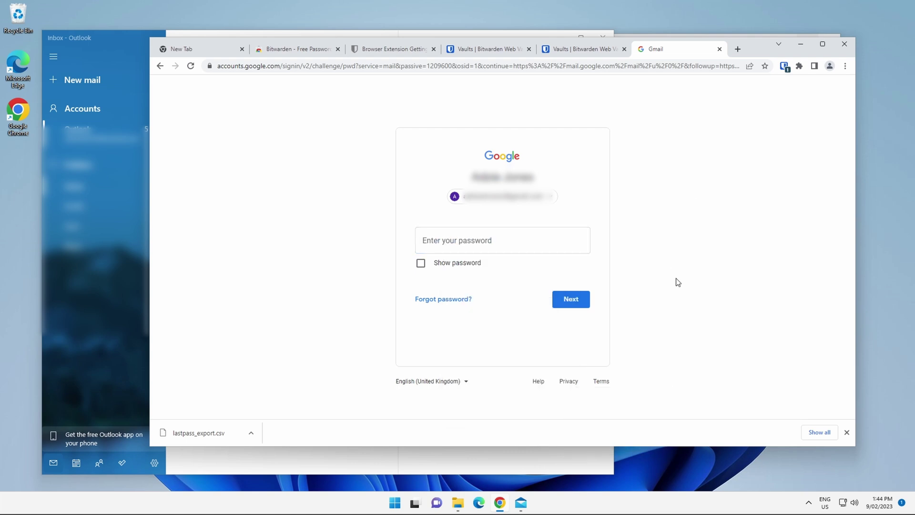
click(784, 66)
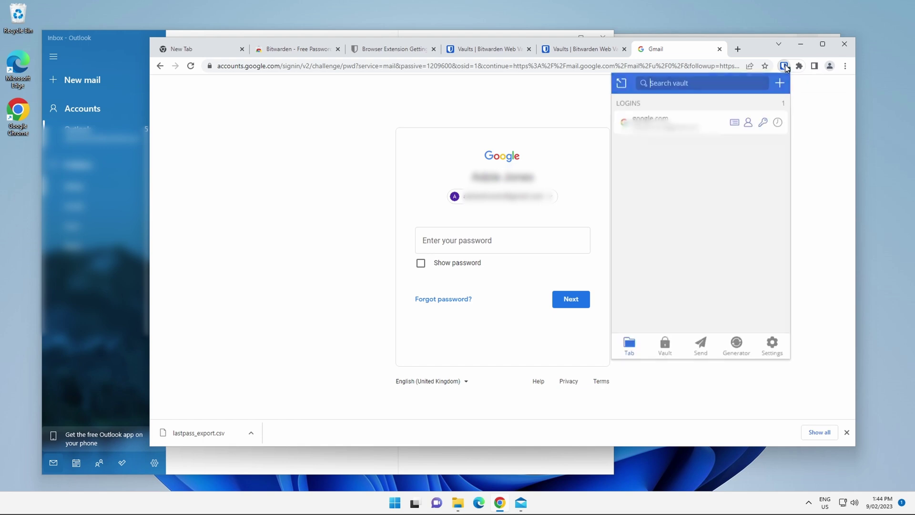
click(668, 121)
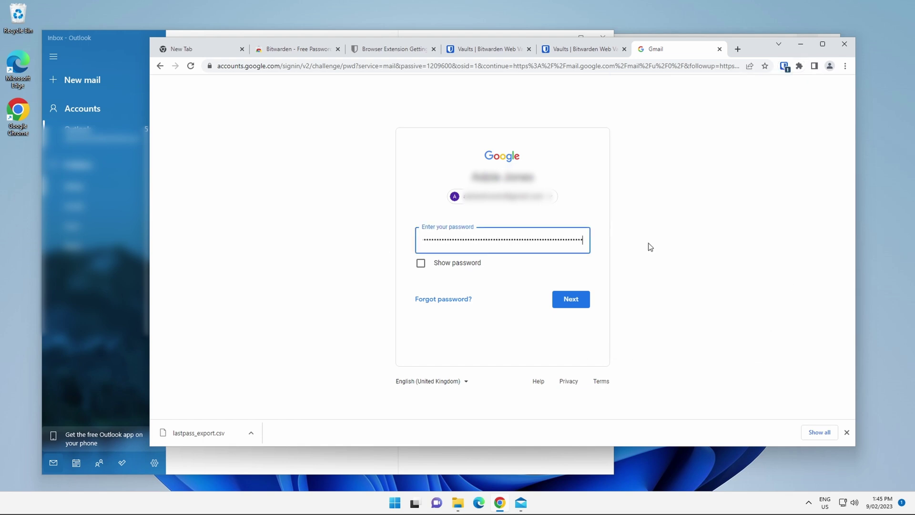
click(575, 310)
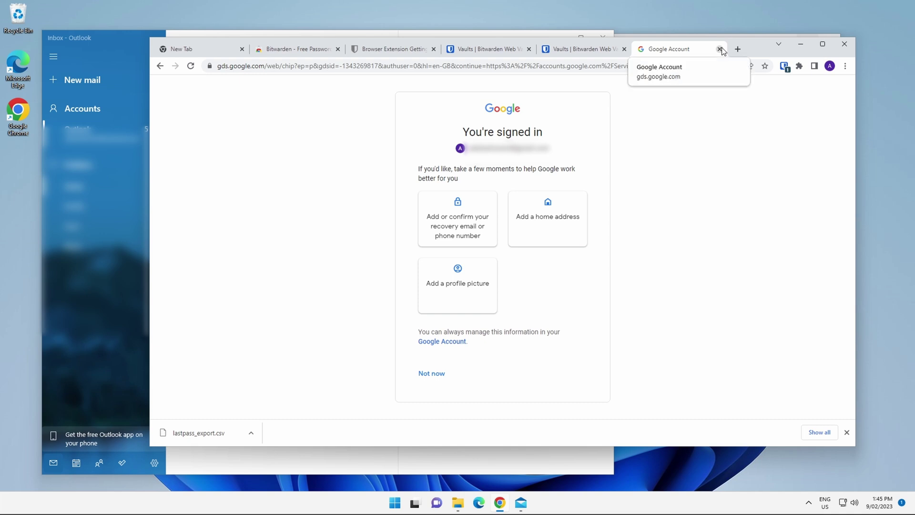
click(433, 373)
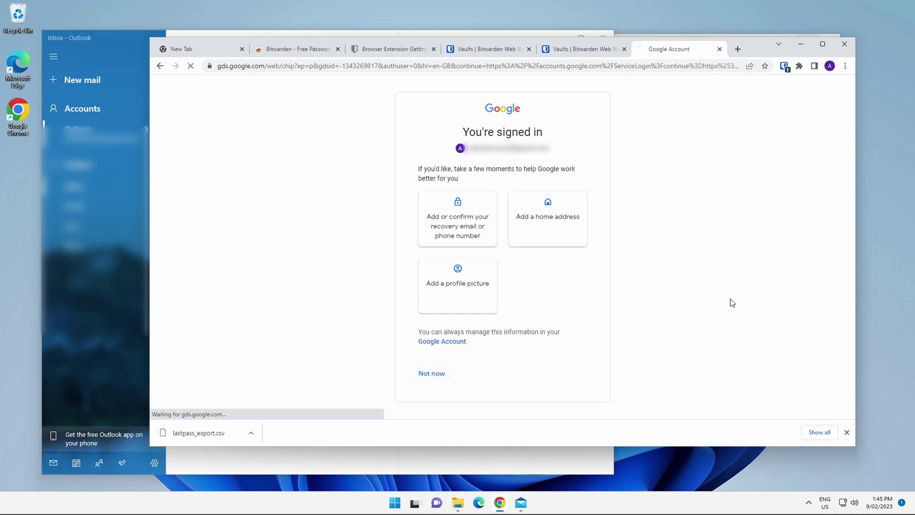
click(720, 49)
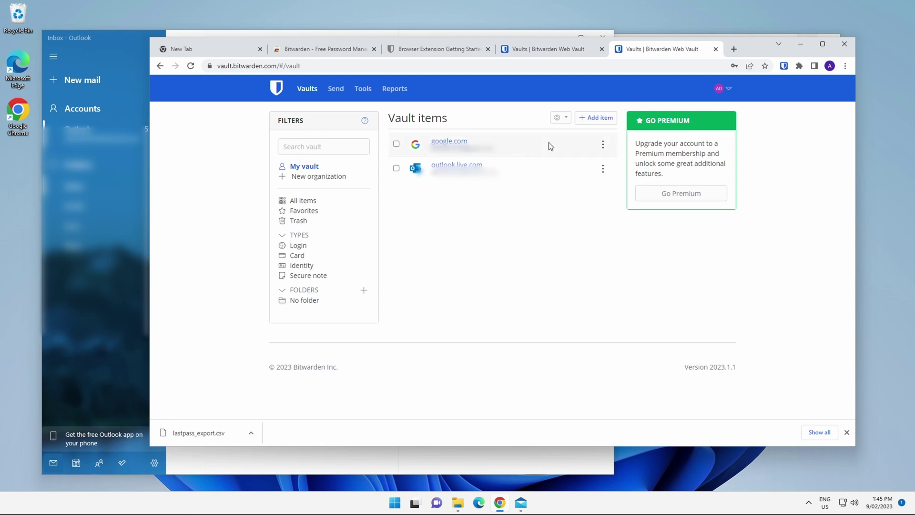
click(602, 116)
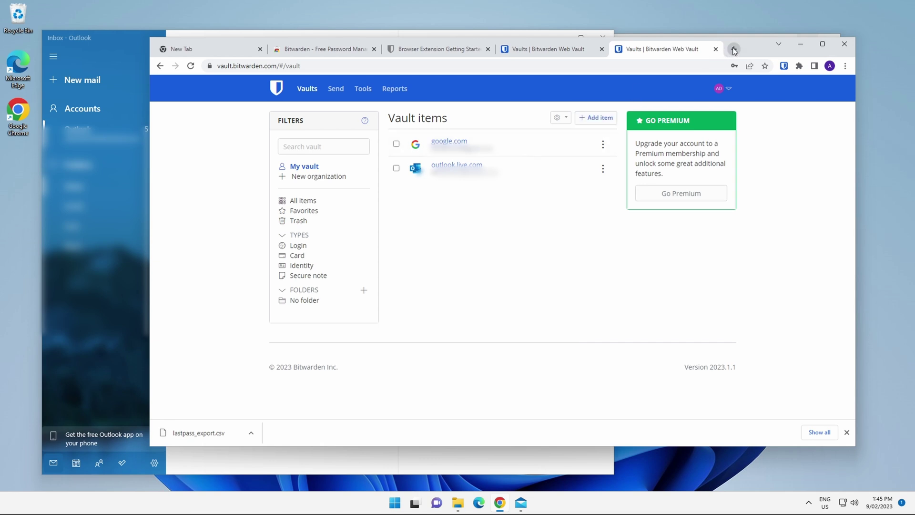